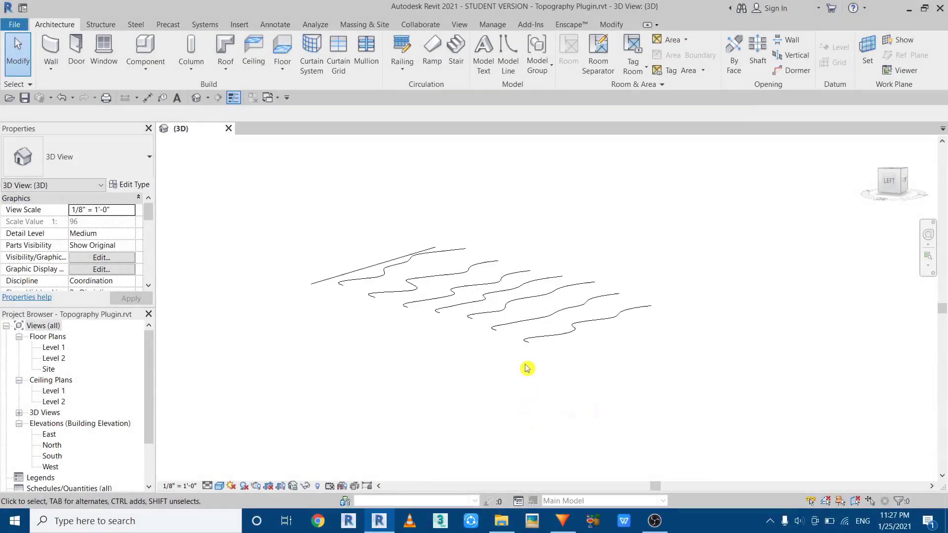
mouse_move(504, 406)
middle_mouse_down("shift")
mouse_move(549, 422)
mouse_move(466, 459)
mouse_move(392, 423)
middle_mouse_up("shift")
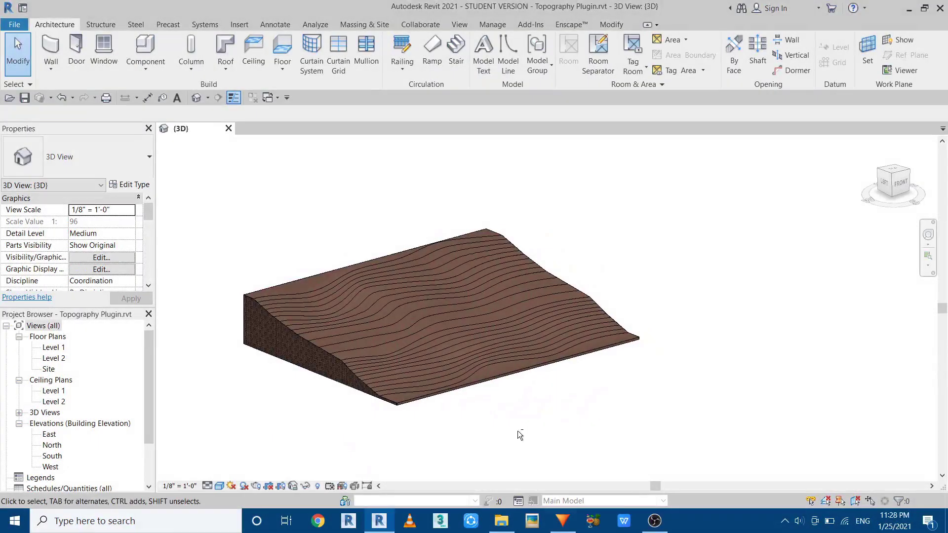
middle_click_drag(519, 435, 288, 453, "shift")
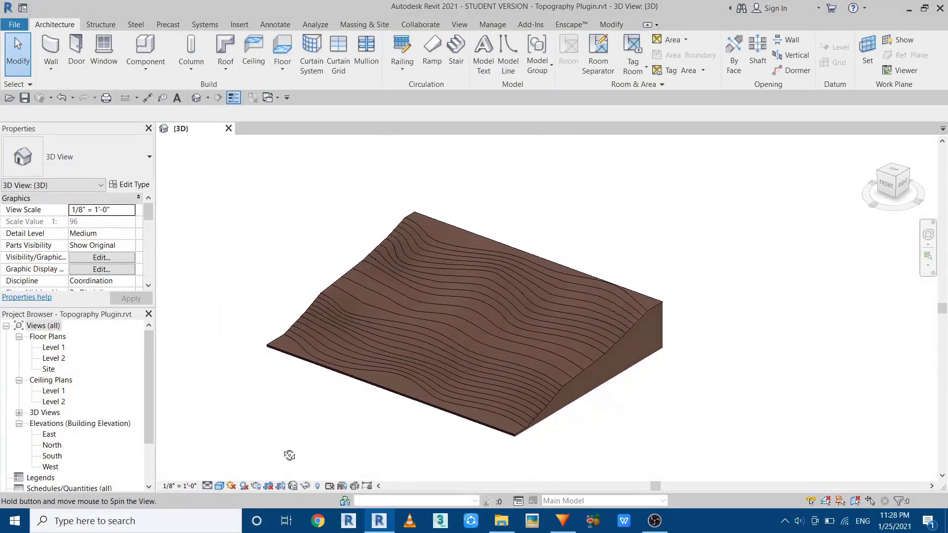
scroll(423, 415, "up", 3)
middle_click_drag(423, 415, 404, 446)
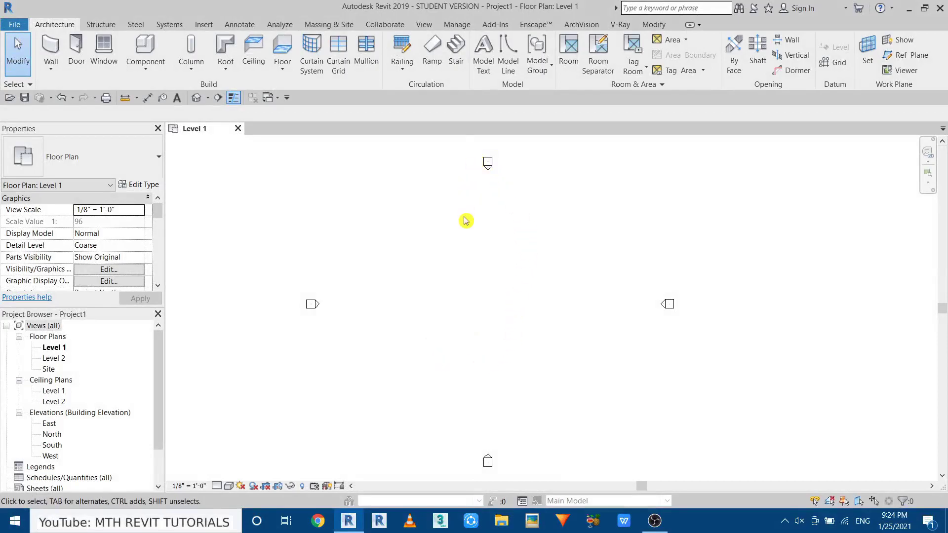
left_click(498, 28)
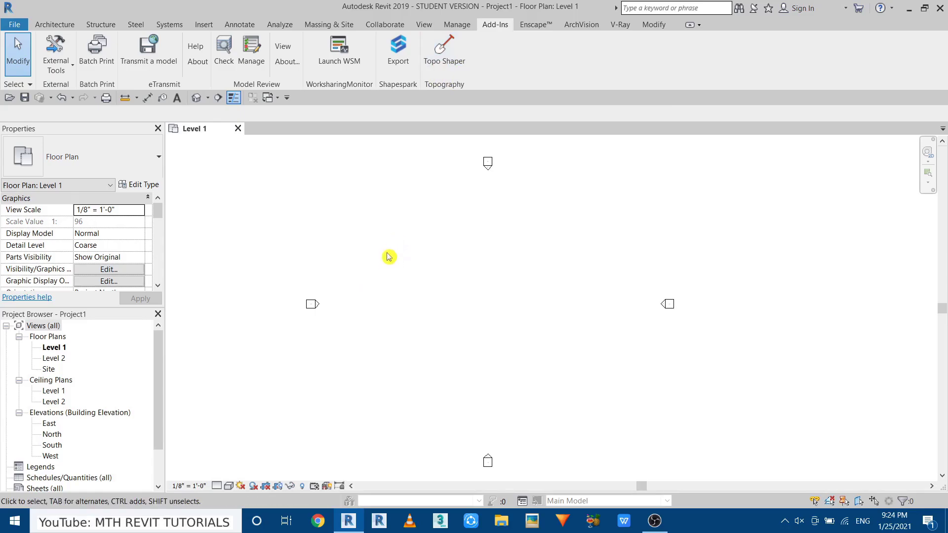
Sketch a wavy spline model line about 171' long across the lower part of the Level 1 plan
left_click(44, 28)
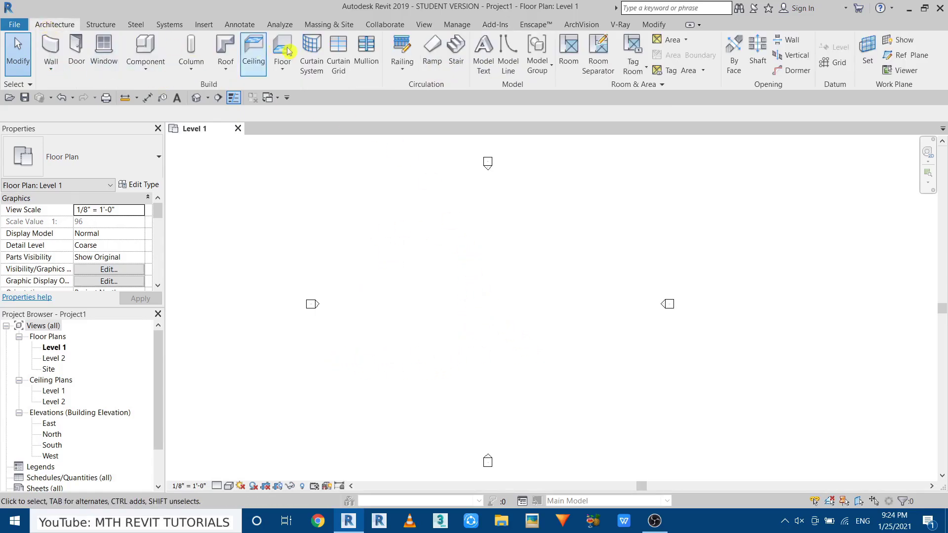
left_click(508, 58)
left_click(547, 57)
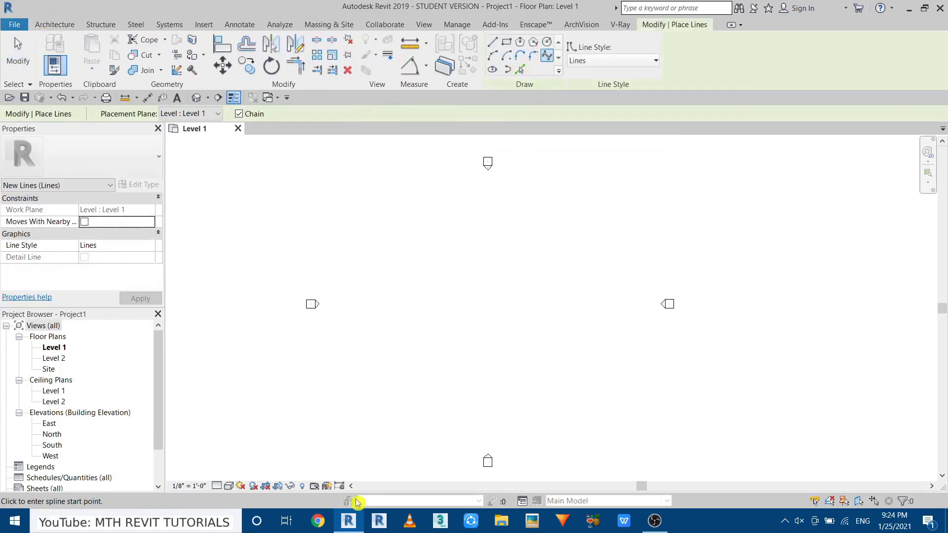
left_click(349, 376)
left_click(386, 385)
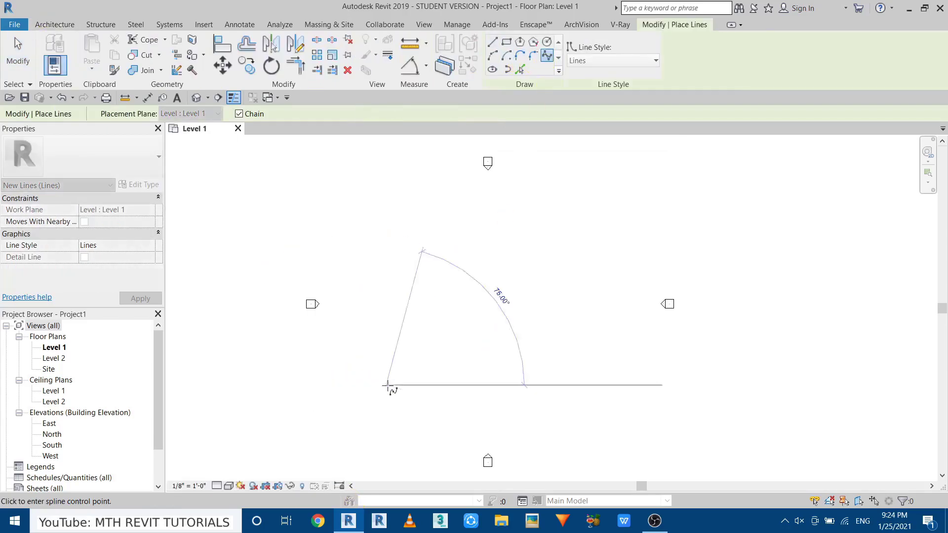
left_click(402, 401)
left_click(461, 401)
left_click(493, 369)
left_click(571, 401)
left_click(635, 376)
left_click(679, 393)
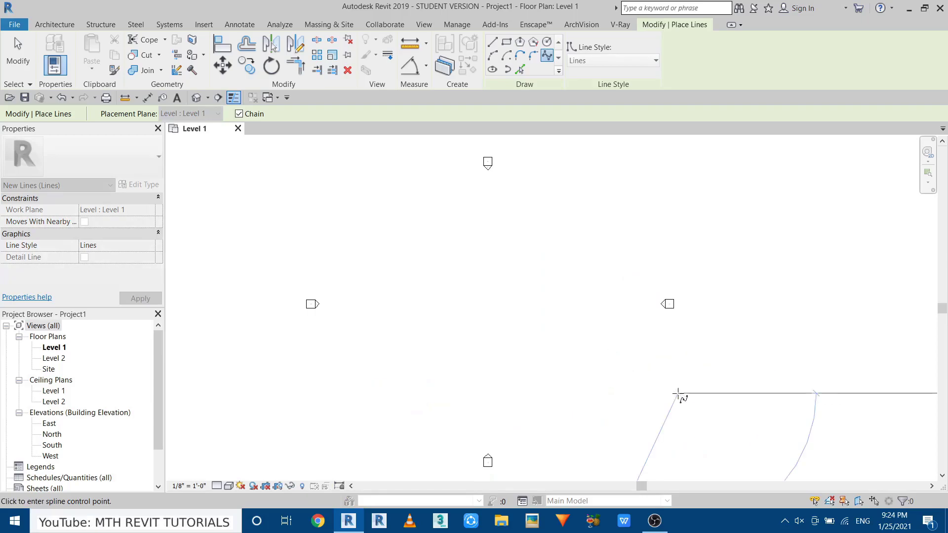
right_click(747, 328)
left_click(770, 338)
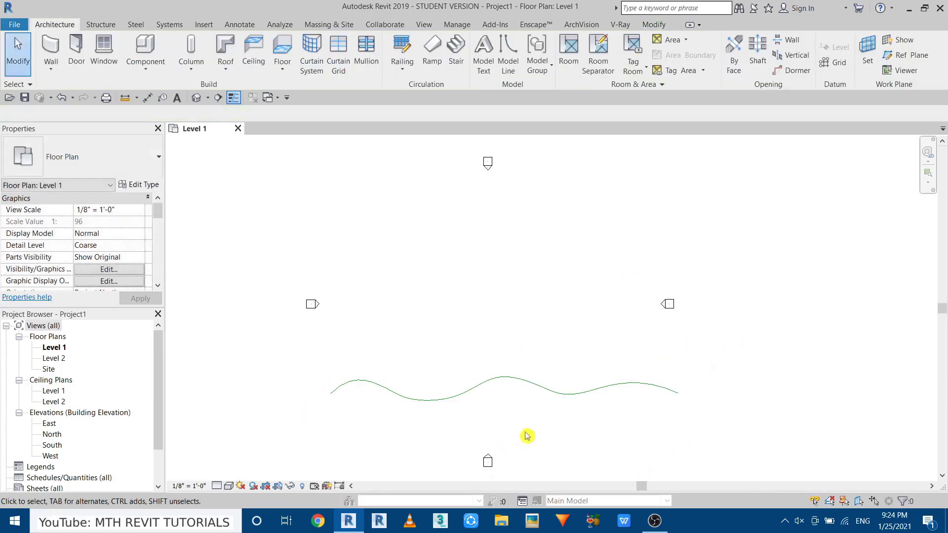
Make six multiple copies of the spline straight above it, mostly about 16' apart
left_click(440, 391)
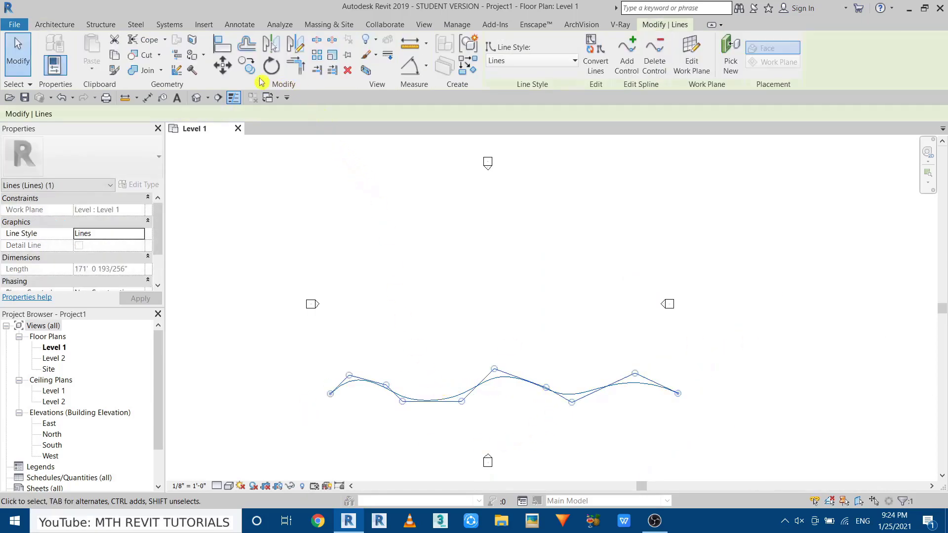
left_click(247, 65)
left_click(156, 114)
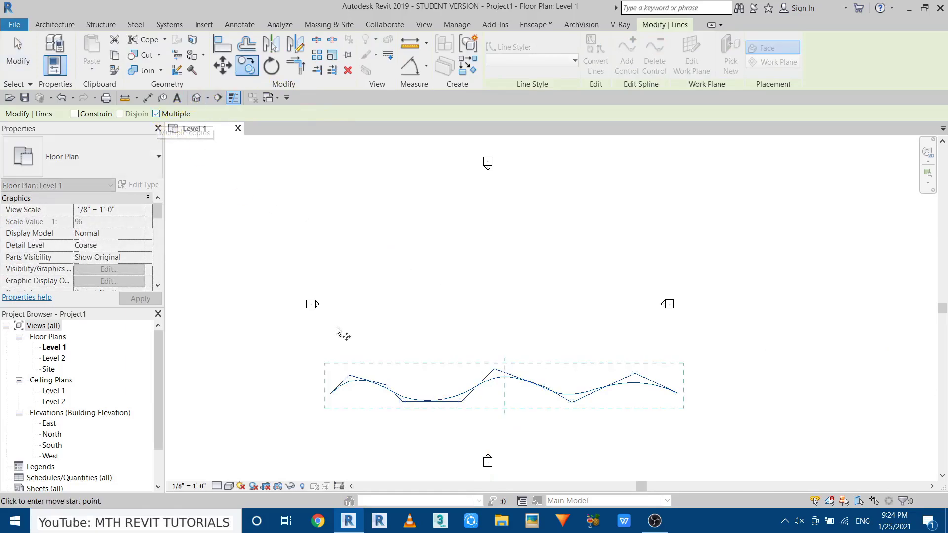
left_click(329, 395)
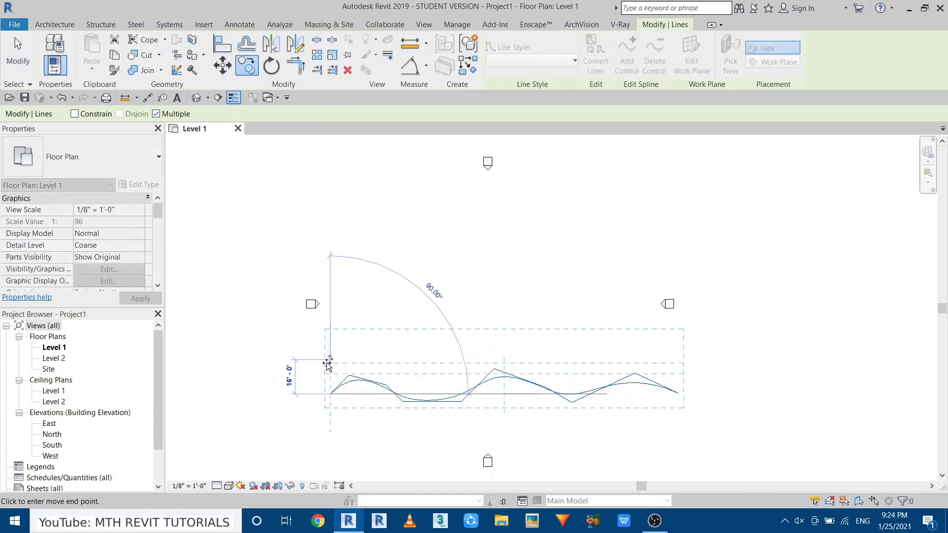
left_click(330, 362)
left_click(330, 335)
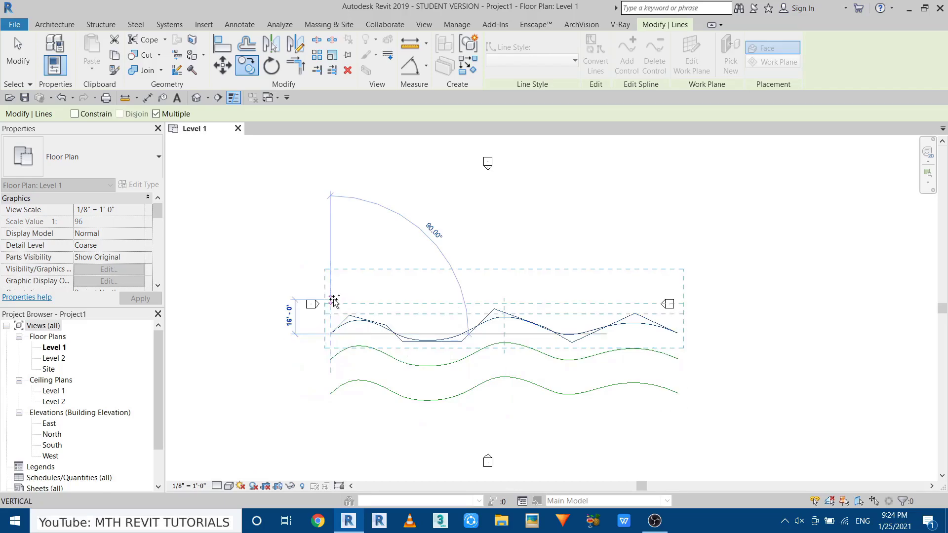
left_click(331, 300)
left_click(331, 266)
left_click(330, 230)
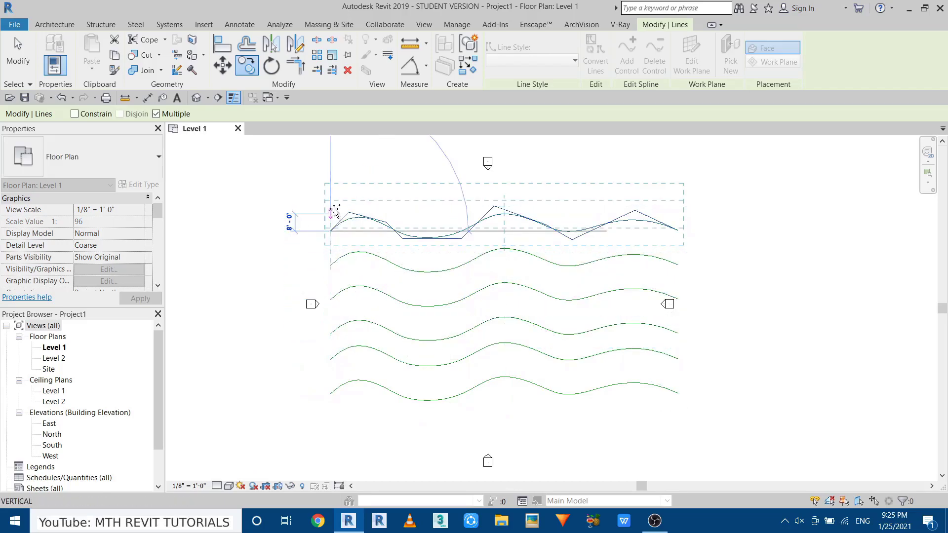
right_click(275, 211)
left_click(306, 222)
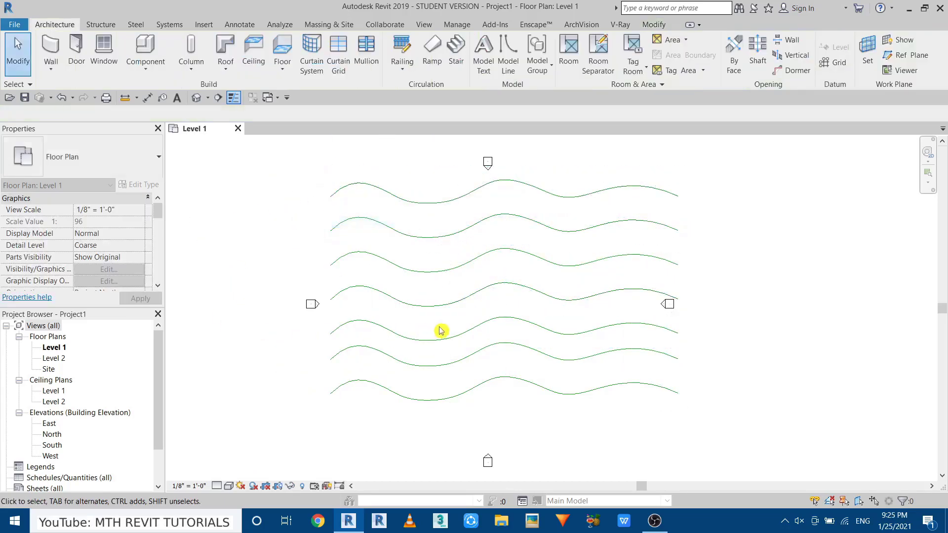
Reshape the second and third splines from the bottom by moving their control points so each curves differently
scroll(437, 326, "down", 1)
middle_click_drag(488, 350, 444, 404)
scroll(399, 373, "up", 3)
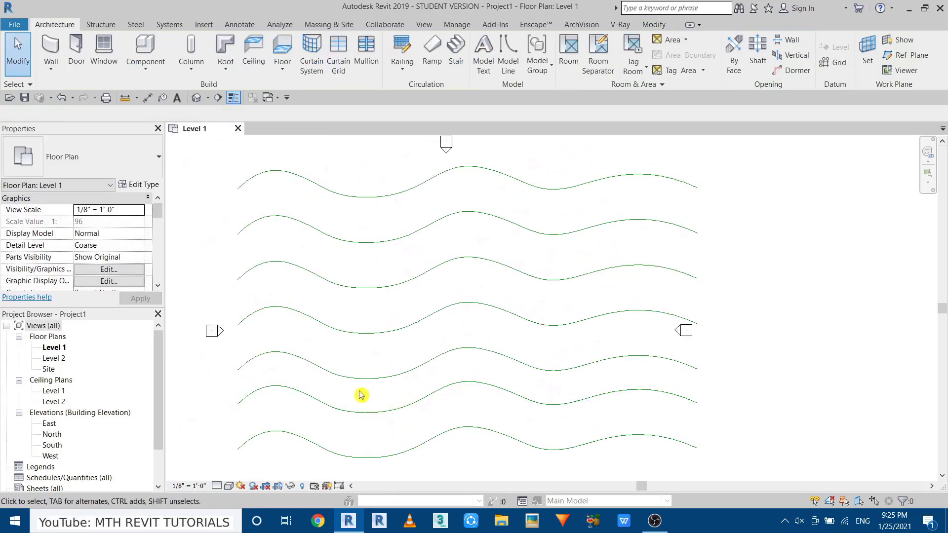
scroll(470, 416, "up", 1)
left_click(464, 371)
left_click_drag(450, 357, 461, 391)
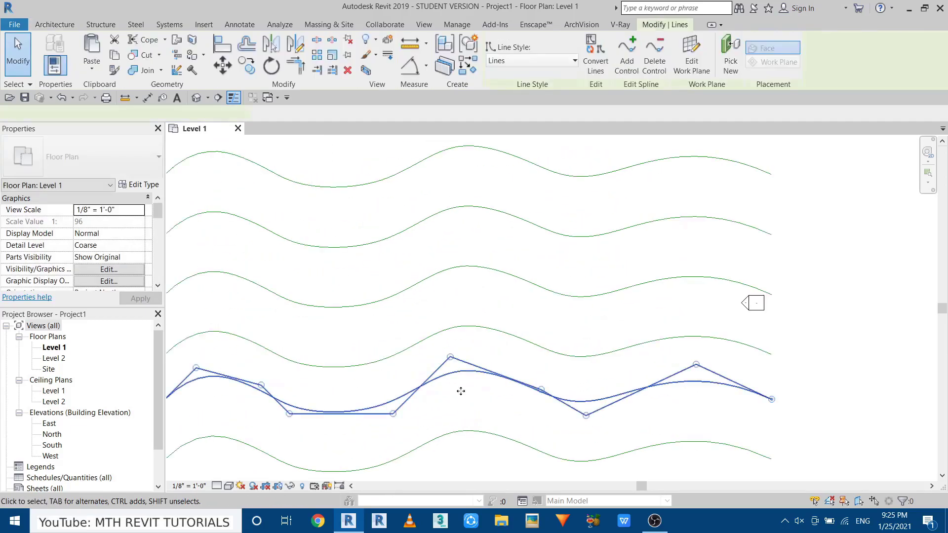
left_click_drag(289, 414, 290, 398)
left_click(346, 367)
left_click_drag(393, 369, 376, 348)
left_click_drag(586, 370, 578, 354)
Reshape the middle spline and the topmost spline by moving their control points to vary the curves
left_click(580, 296)
left_click_drag(586, 311, 588, 284)
left_click_drag(289, 309, 293, 324)
middle_click_drag(355, 263, 375, 333)
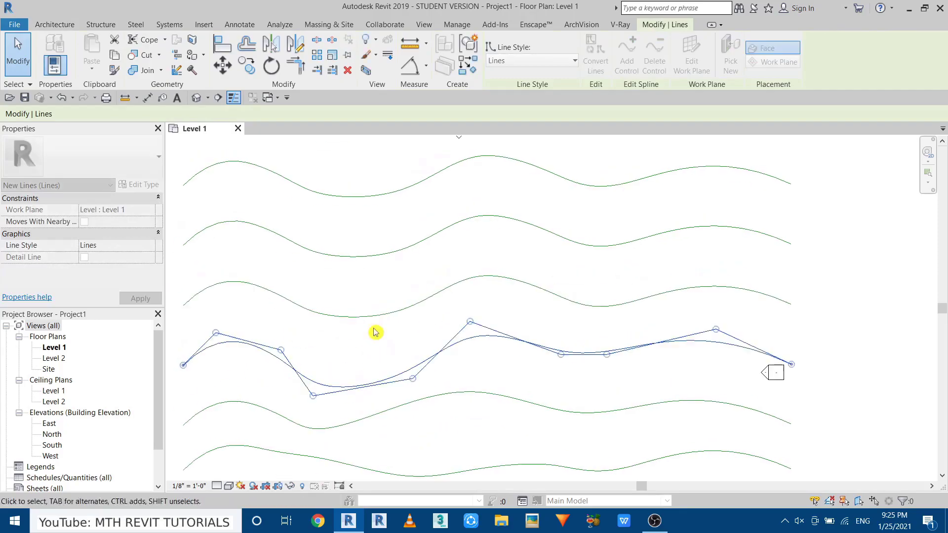
left_click_drag(606, 261, 602, 275)
middle_click_drag(385, 201, 395, 261)
left_click(394, 252)
left_click_drag(421, 258, 407, 290)
left_click_drag(615, 260, 678, 182)
left_click_drag(406, 290, 381, 263)
Vary the second, third and fourth splines from the top by moving their control points
left_click(397, 327)
left_click_drag(421, 321, 459, 252)
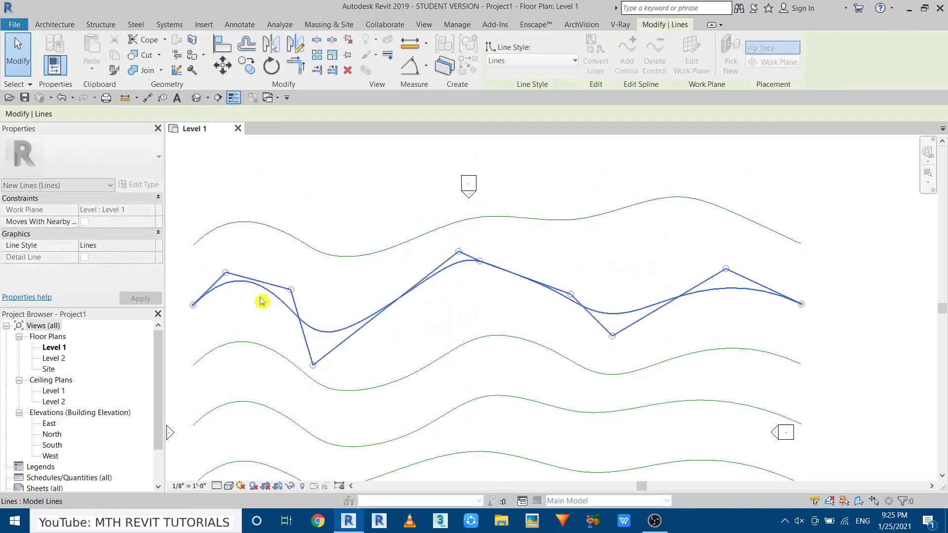
middle_click_drag(366, 409, 338, 340)
left_click(335, 322)
left_click_drag(292, 336, 293, 294)
left_click(321, 379)
left_click_drag(293, 389, 292, 338)
middle_click_drag(383, 424, 360, 458)
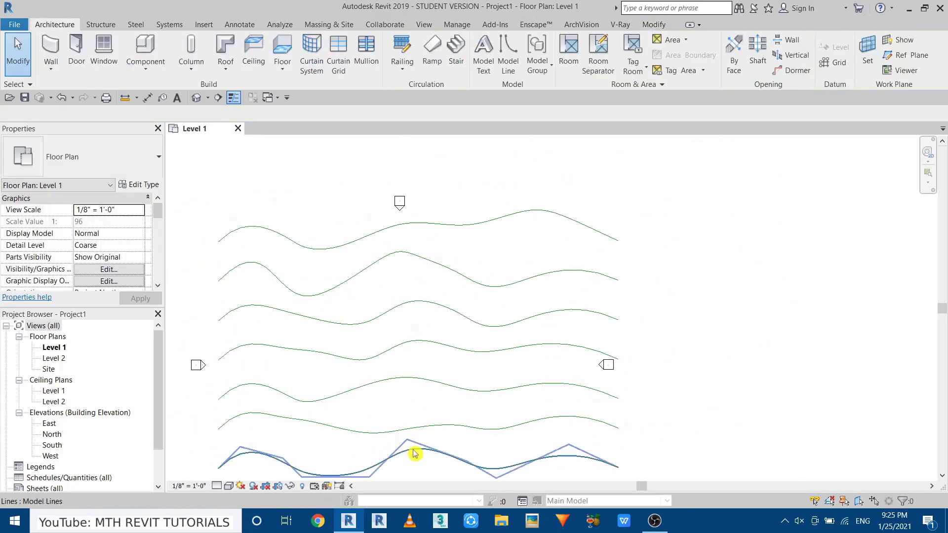
Draw a straight horizontal model line about 160' long just above the topmost spline, spanning the contours' width
middle_click_drag(477, 369, 490, 363)
scroll(493, 358, "down", 1)
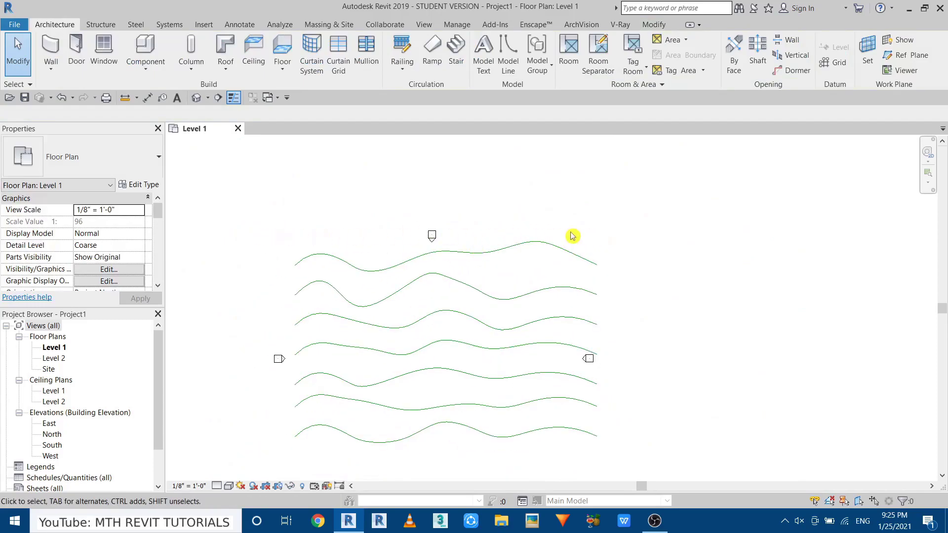
left_click(511, 52)
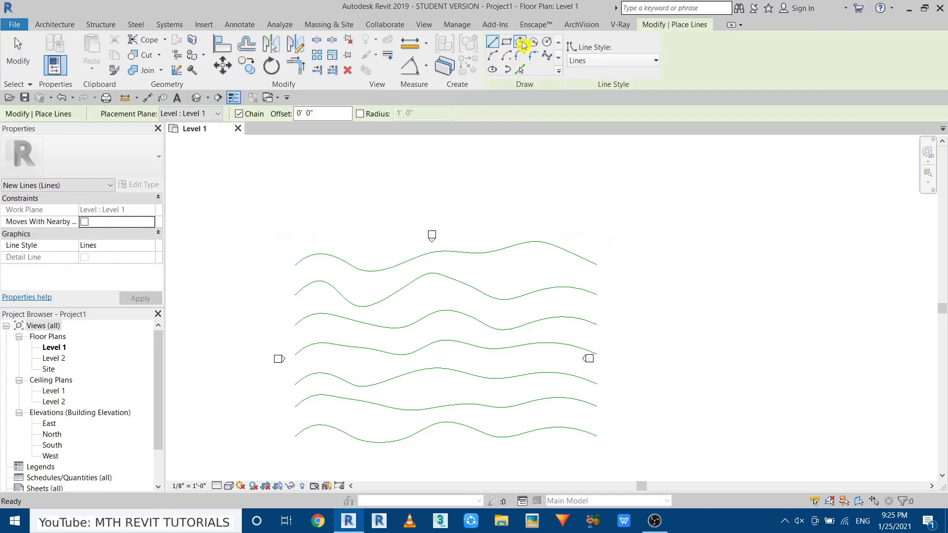
left_click(298, 214)
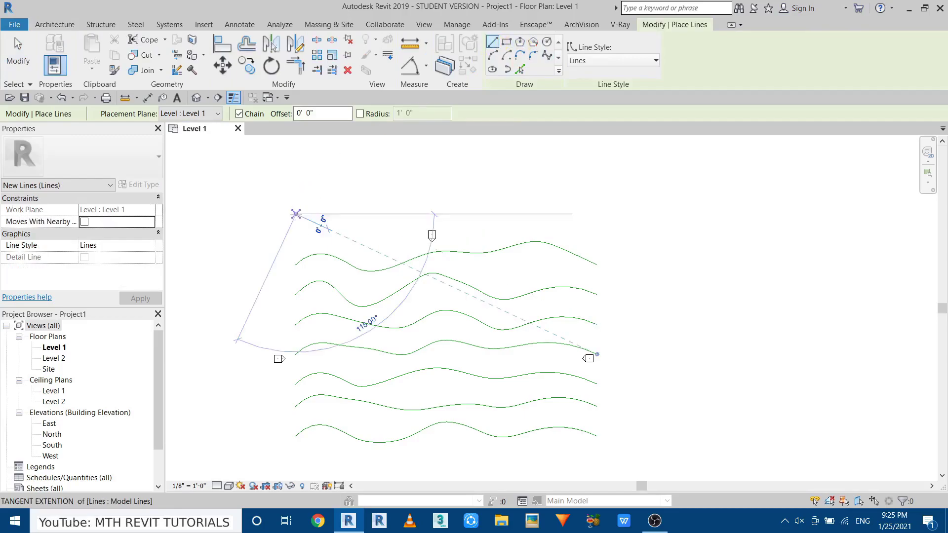
key("Escape")
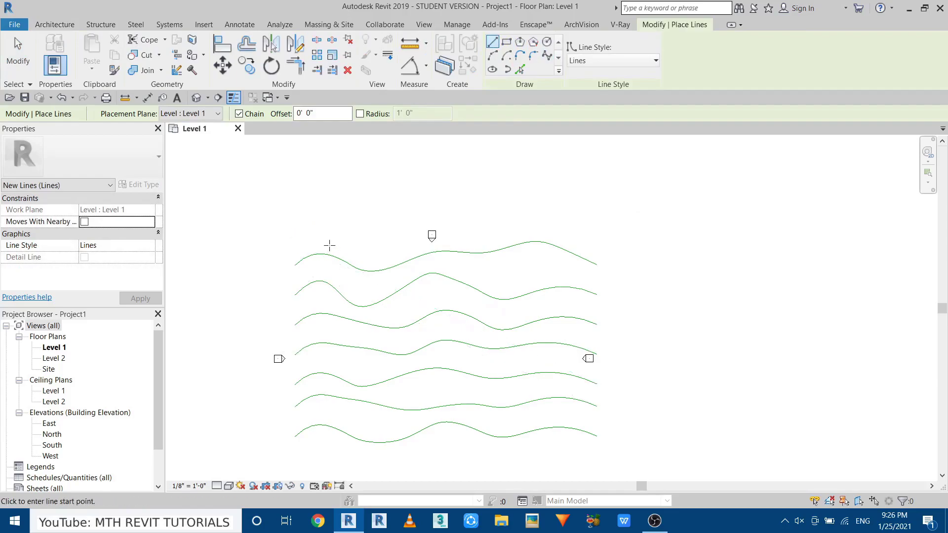
left_click(294, 236)
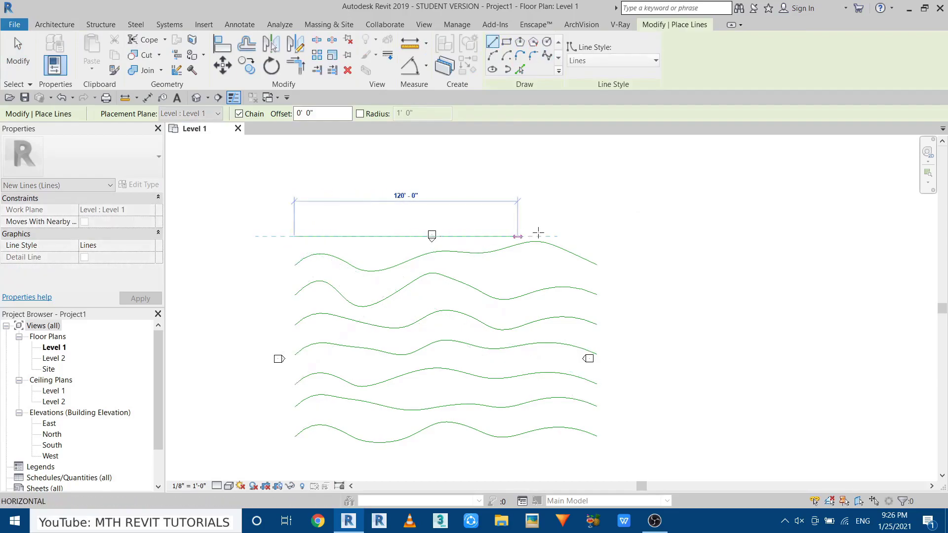
left_click(598, 237)
right_click(644, 218)
left_click(659, 224)
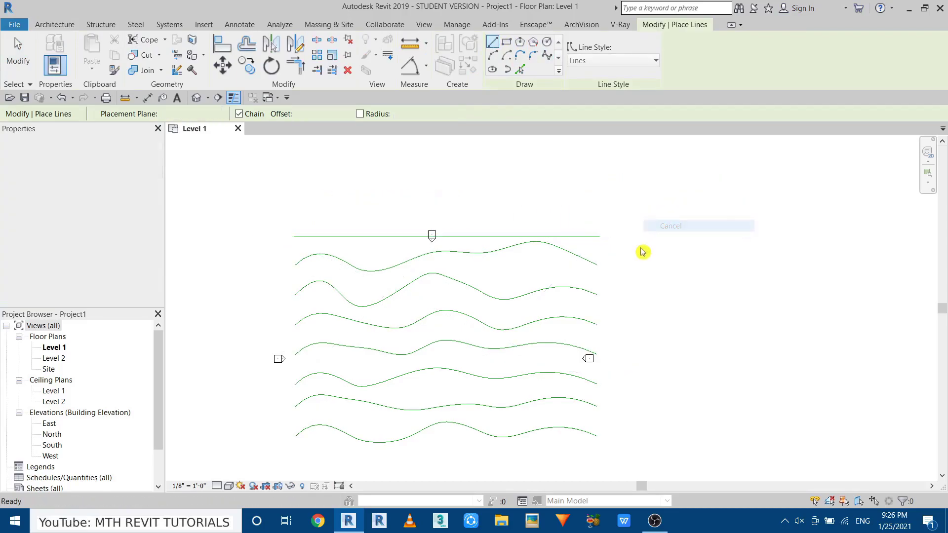
Open the default 3D view and show the contour lines at an angle
middle_click_drag(428, 302, 402, 285)
left_click(290, 176)
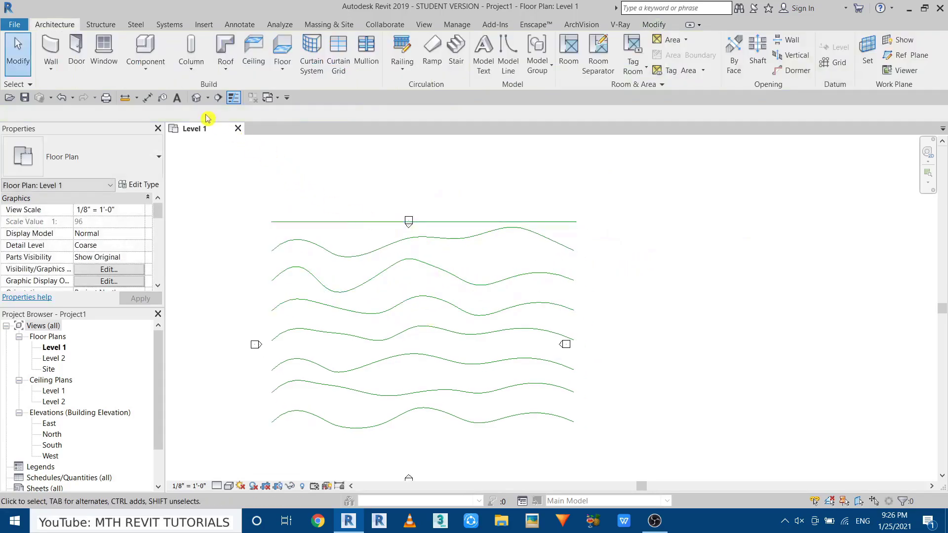
left_click(197, 97)
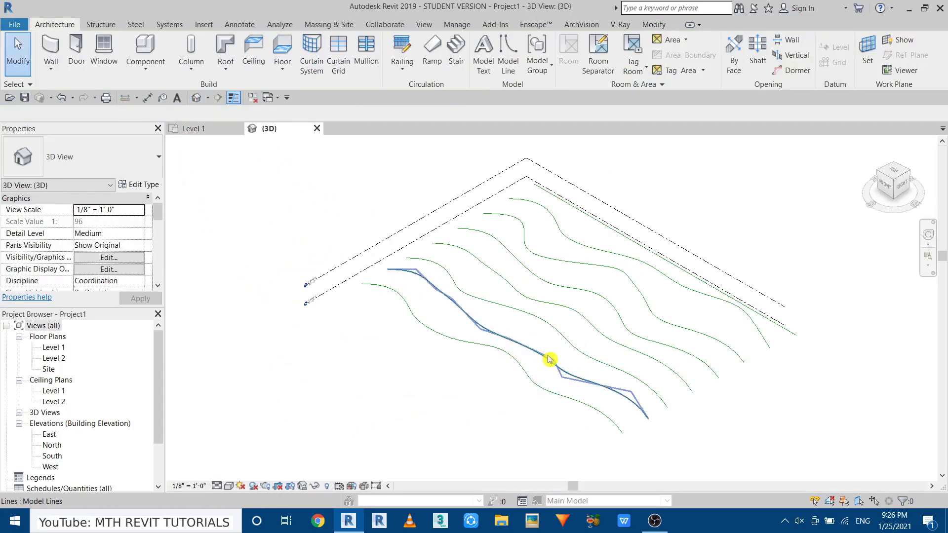
scroll(294, 281, "up", 2)
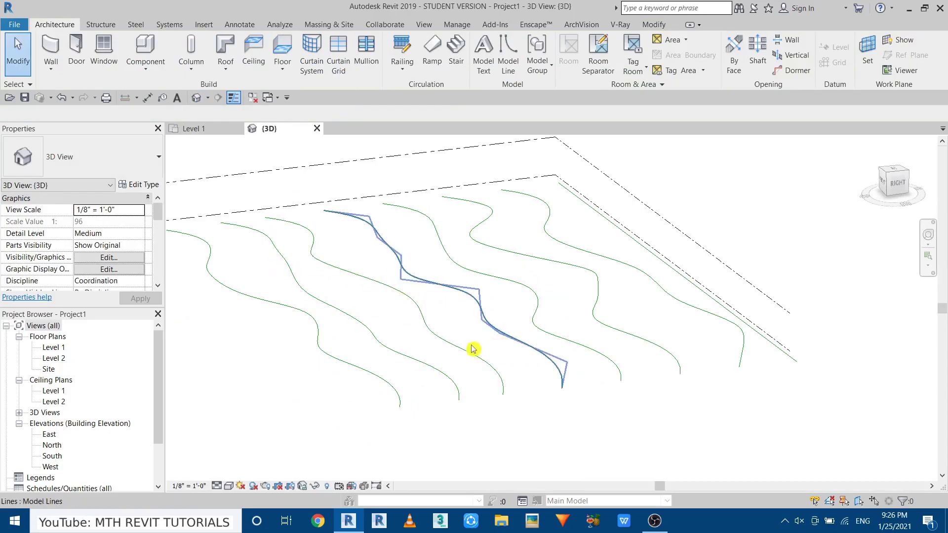
middle_click_drag(302, 334, 356, 334, "shift")
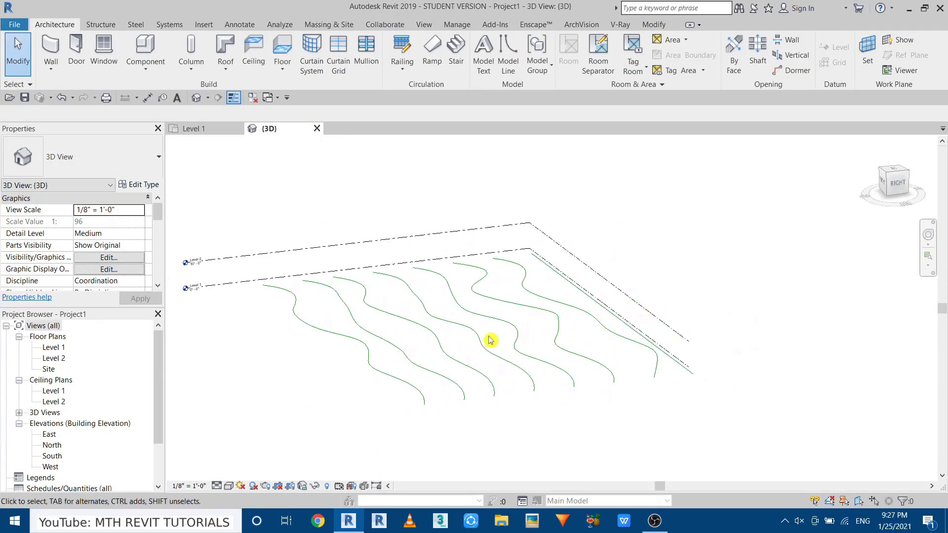
scroll(385, 344, "up", 1)
middle_click_drag(345, 311, 341, 367)
Group the second spline from the front, next to the outermost contour, as a model group named ML1
left_click(340, 347)
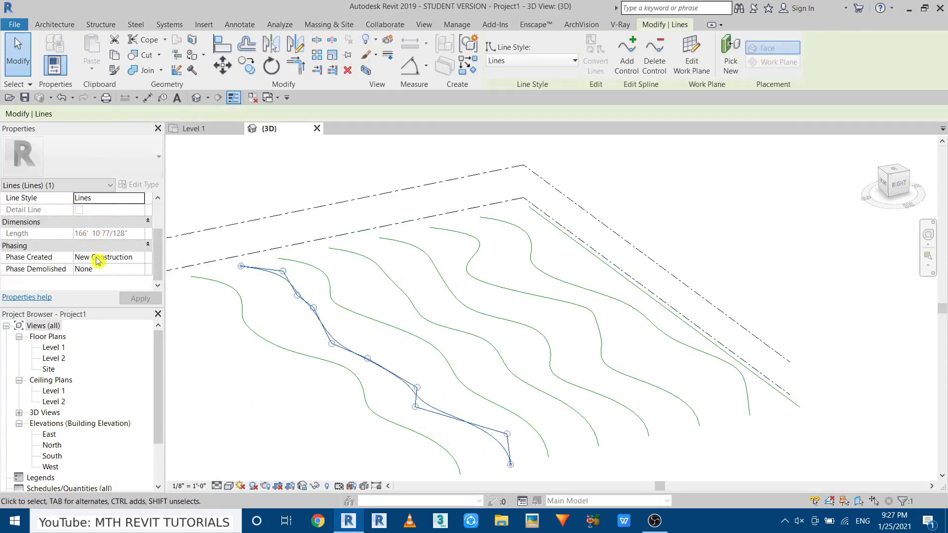
scroll(122, 228, "up", 2)
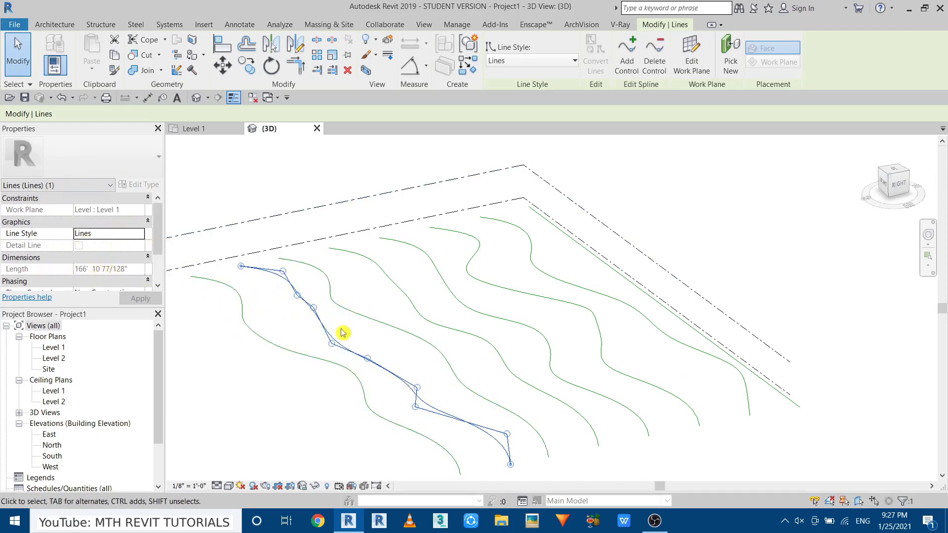
middle_click_drag(345, 354, 394, 370, "shift")
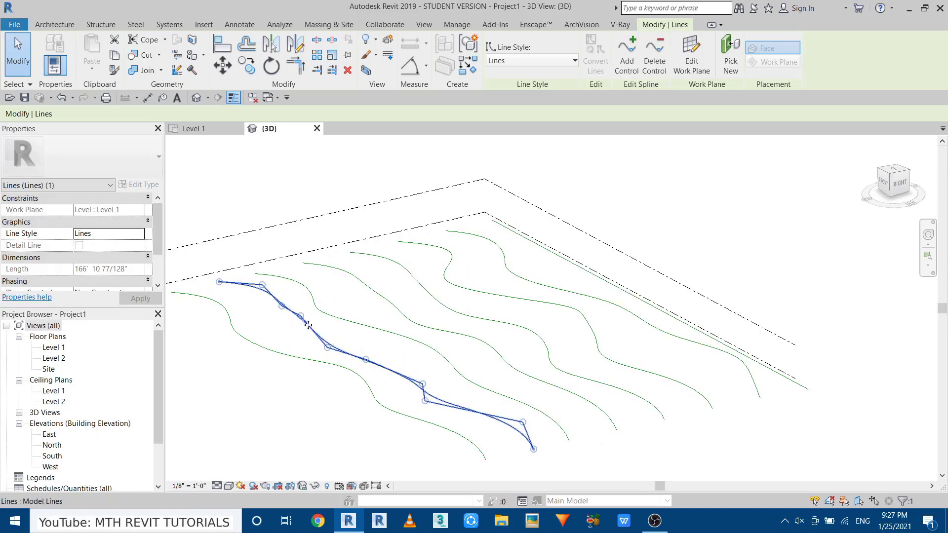
left_click_drag(325, 347, 323, 344)
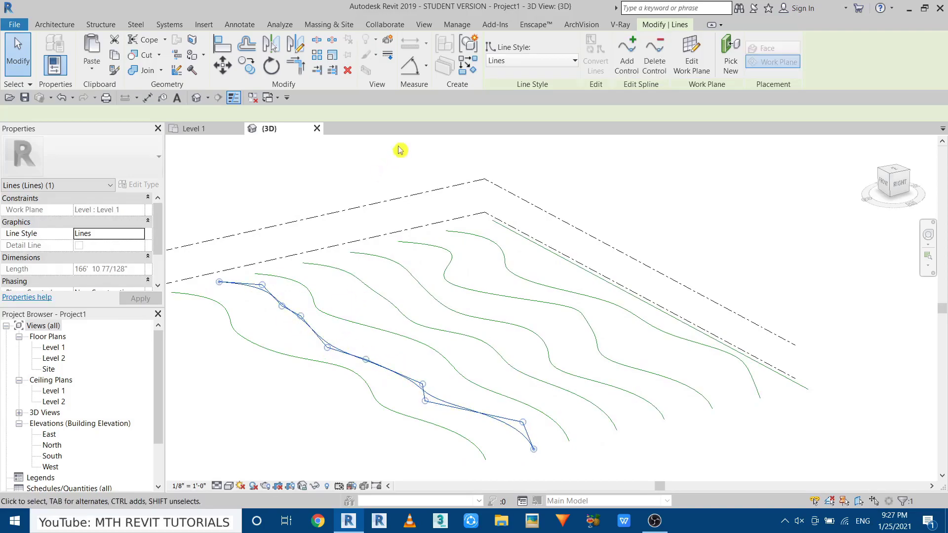
left_click(470, 45)
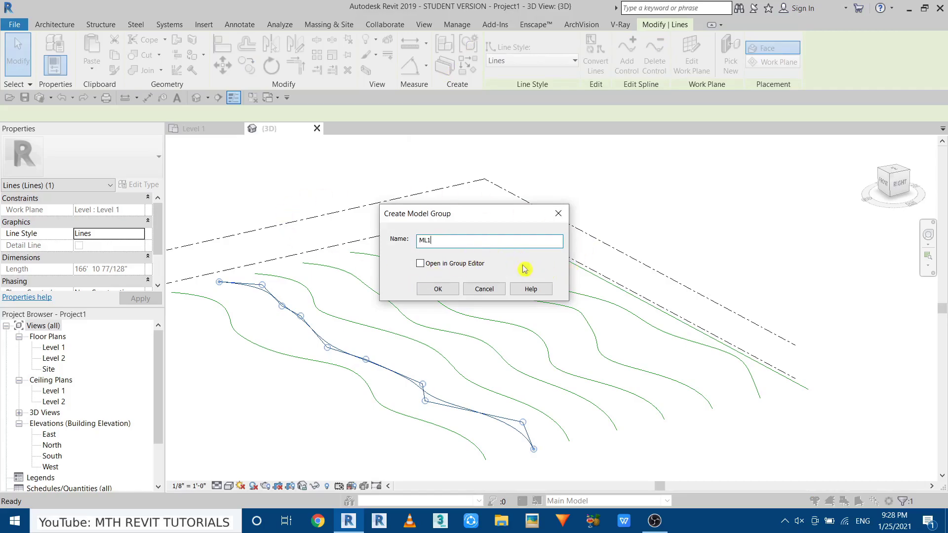
left_click(437, 290)
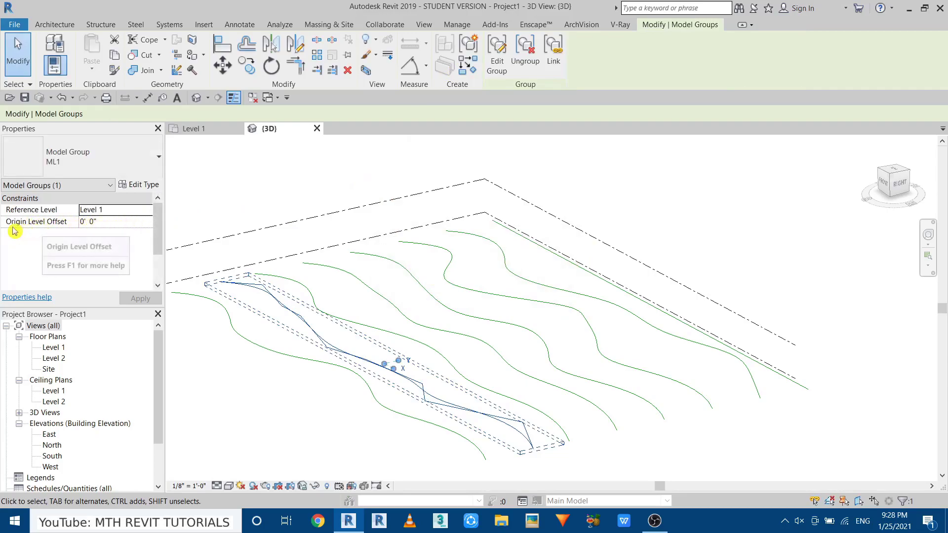
Set the origin level offset of the ML1 group to 5'
middle_click_drag(255, 318, 271, 292, "shift")
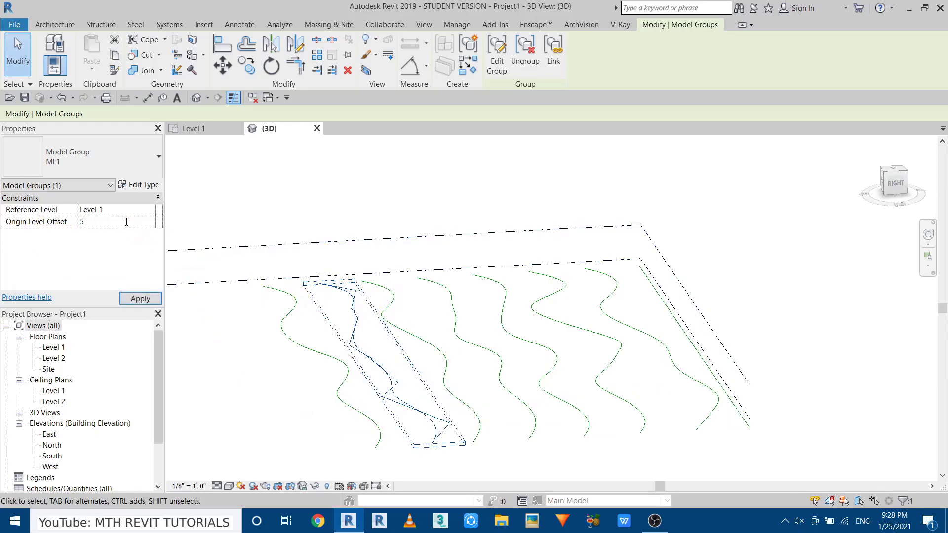
left_click(344, 341)
middle_click_drag(366, 399, 373, 349, "shift")
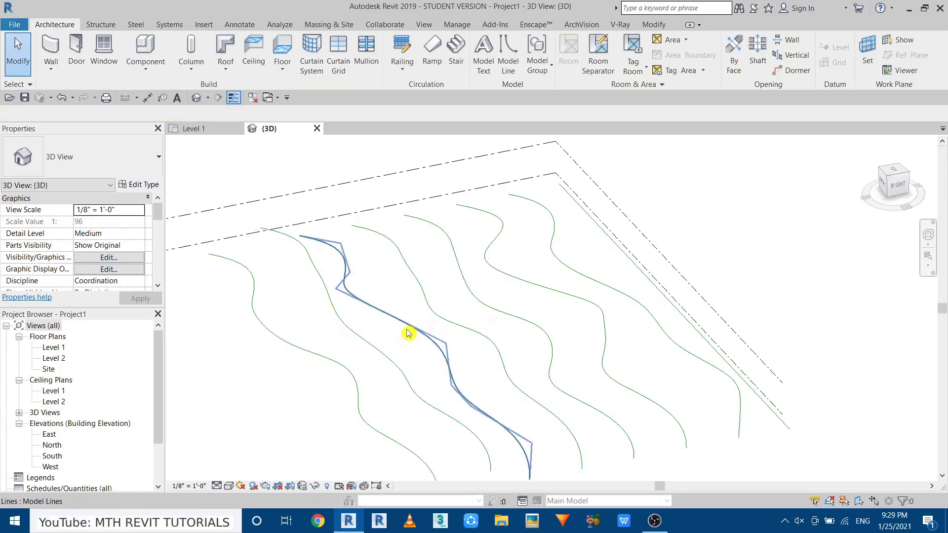
Group the third spline from the front as model group ML2 and raise its origin level offset above ML1's
left_click(404, 329)
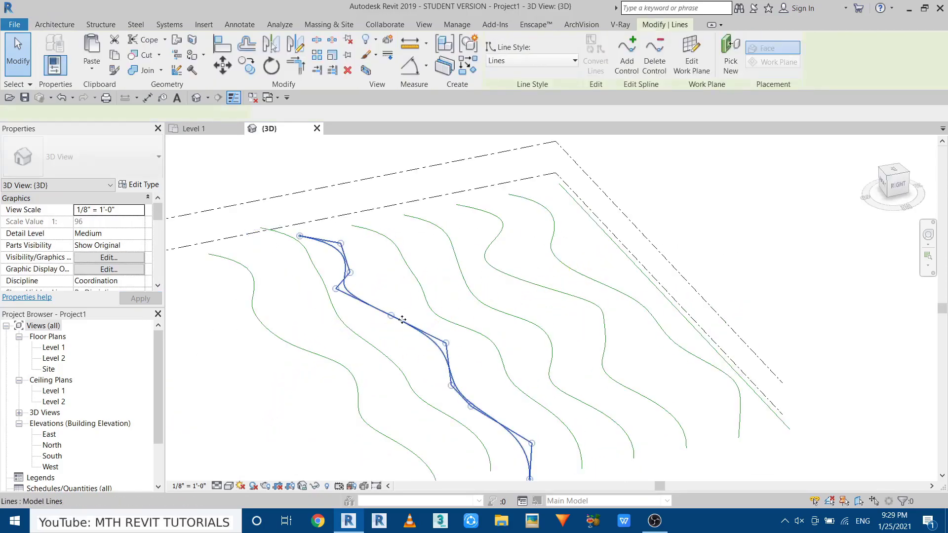
left_click(468, 44)
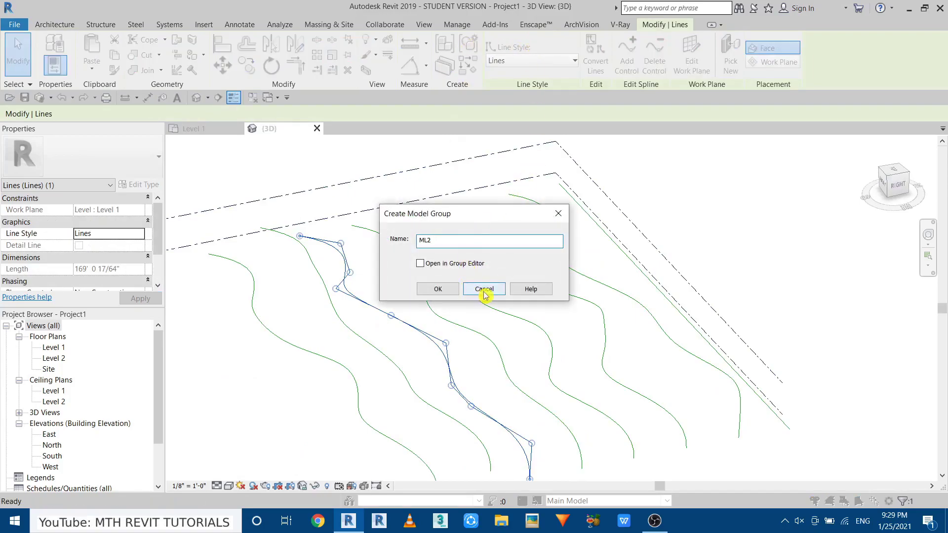
left_click(438, 288)
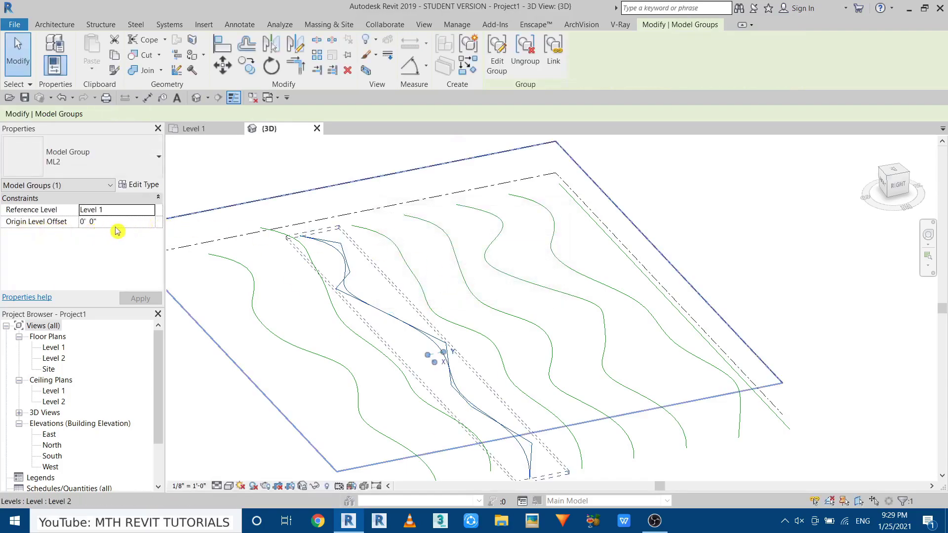
left_click(131, 226)
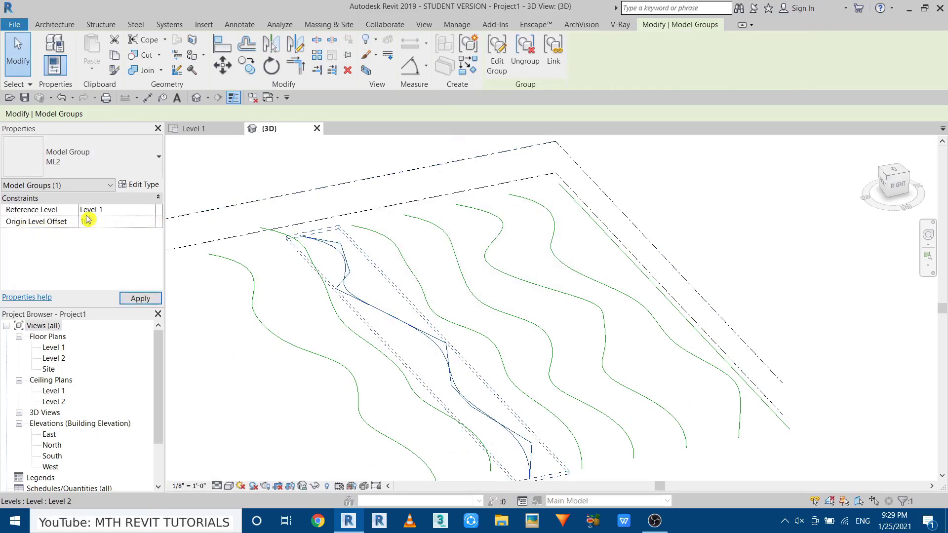
left_click(463, 342)
Group the fourth spline from the front as model group ML3 and raise its origin level offset above ML2's
middle_click_drag(403, 329, 258, 347)
left_click(271, 290)
left_click(469, 48)
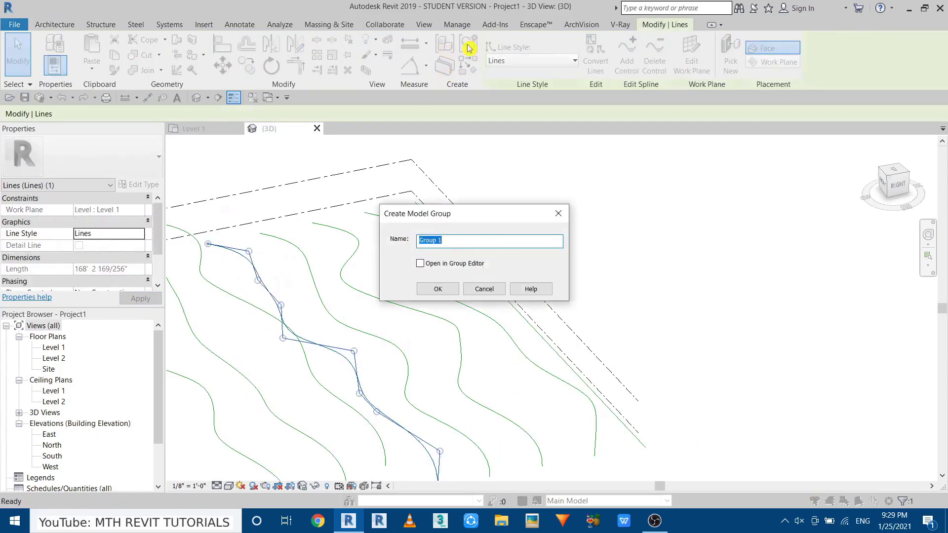
type("ML3")
left_click(435, 290)
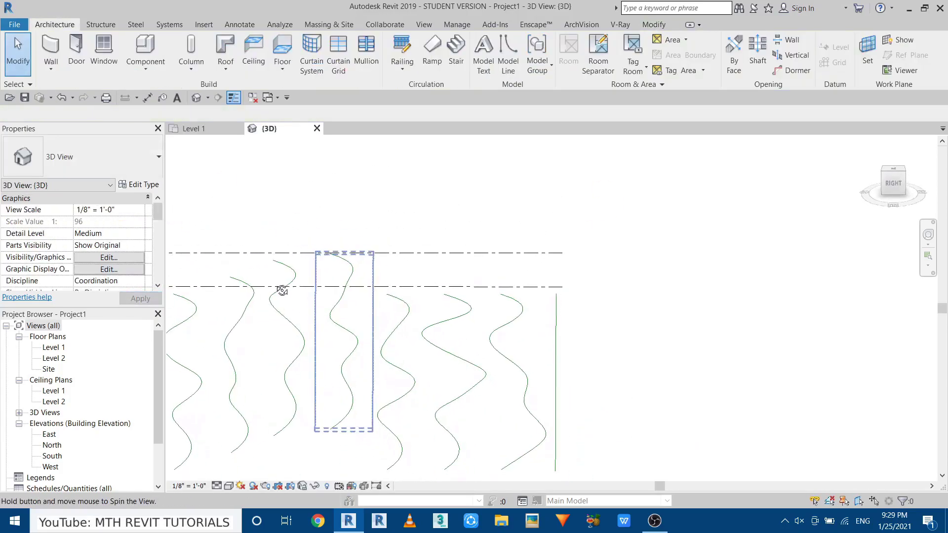
Group the fifth spline from the front as model group ML4 and set its origin level offset to 14'
left_click(340, 291)
left_click(469, 48)
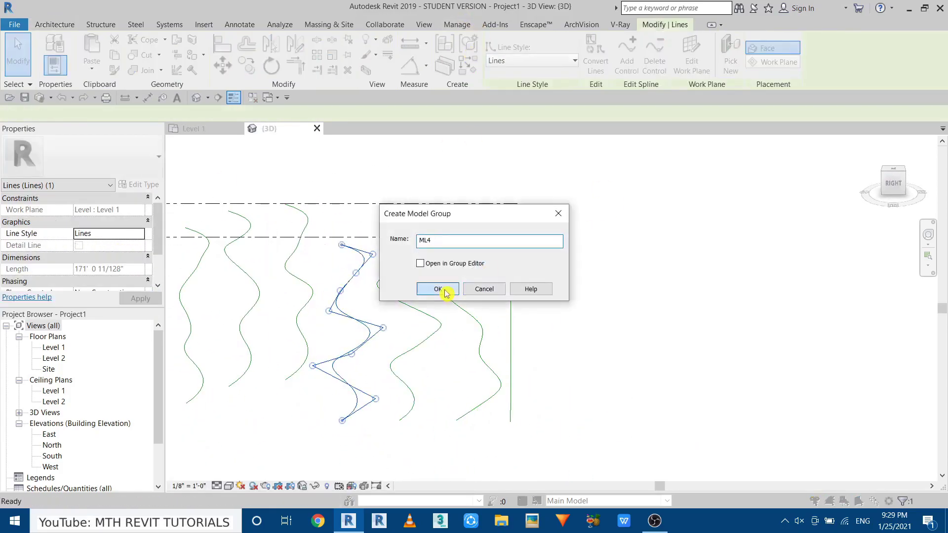
left_click(436, 290)
left_click(126, 224)
type("14")
Group the sixth spline from the front as its own model group and raise its origin level offset above ML4's
left_click(425, 366)
left_click(468, 48)
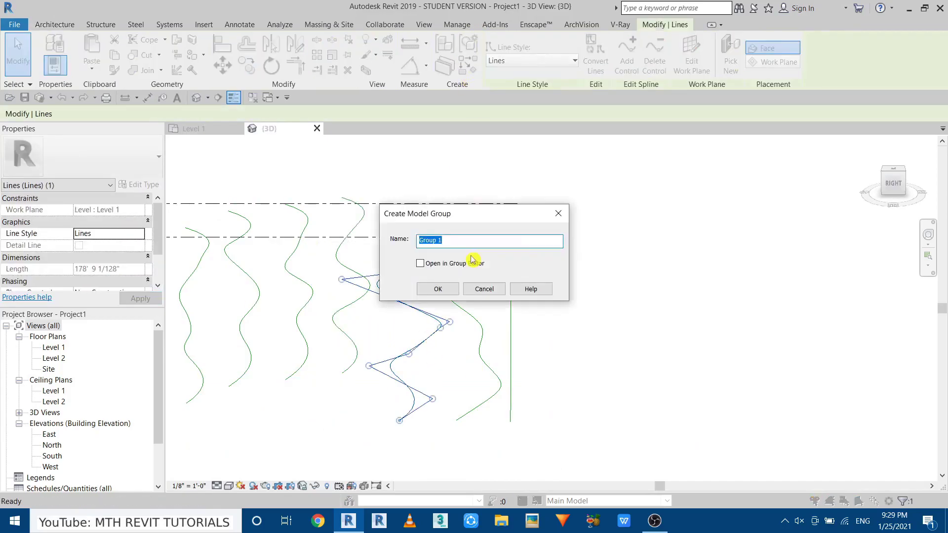
left_click(434, 291)
left_click(132, 222)
Group the last spline together with the straight model line as ML6 and set the group's origin level offset to 23'
left_click(477, 259)
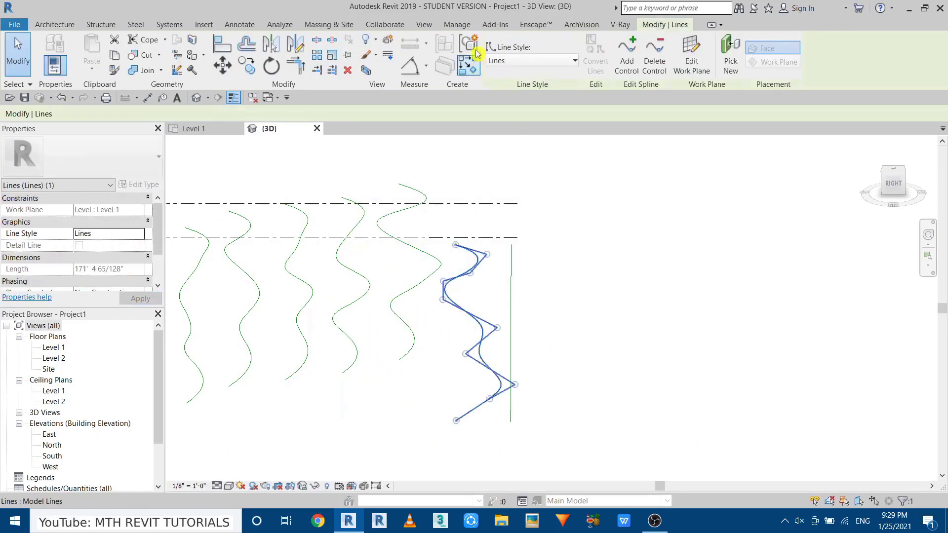
left_click(510, 276, "ctrl")
left_click(469, 48)
type("ML6")
left_click(437, 289)
left_click(121, 222)
type("23")
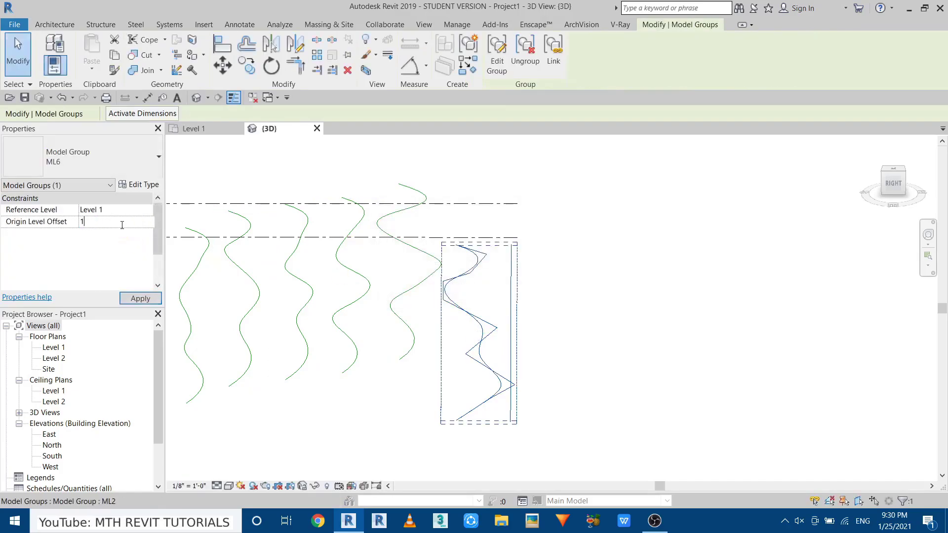
key("Return")
left_click(424, 276)
middle_click_drag(469, 279, 534, 300, "shift")
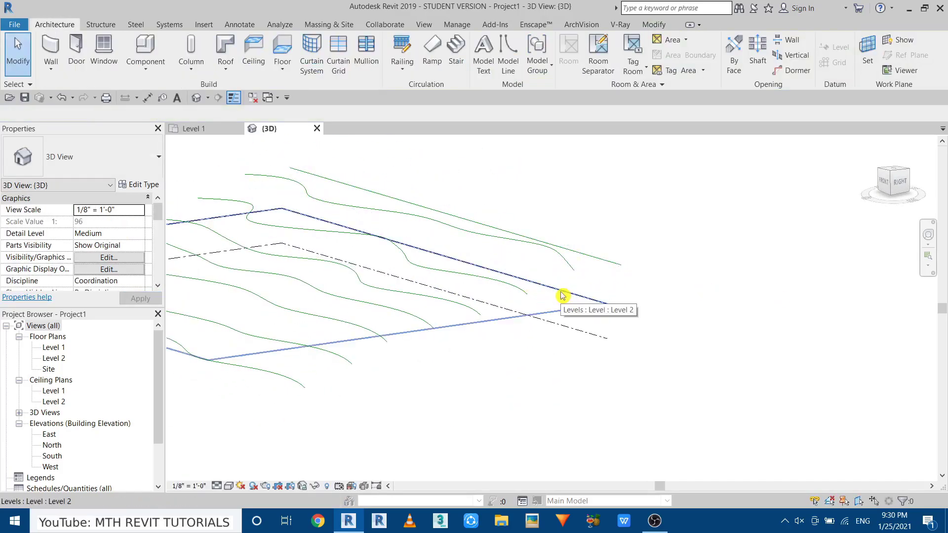
middle_click_drag(548, 338, 401, 239, "shift")
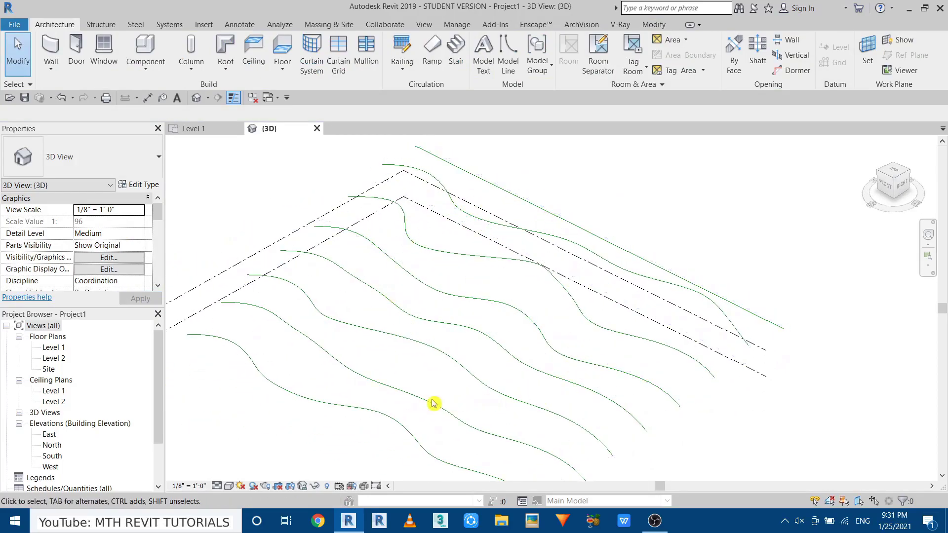
Try to run the Topo Shaper add-in before any topography exists in the model
left_click(495, 25)
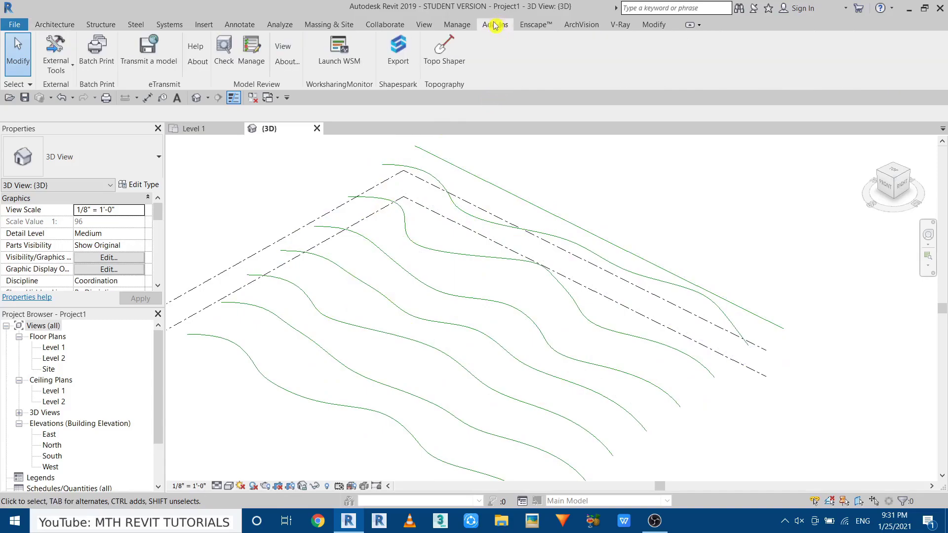
left_click(445, 57)
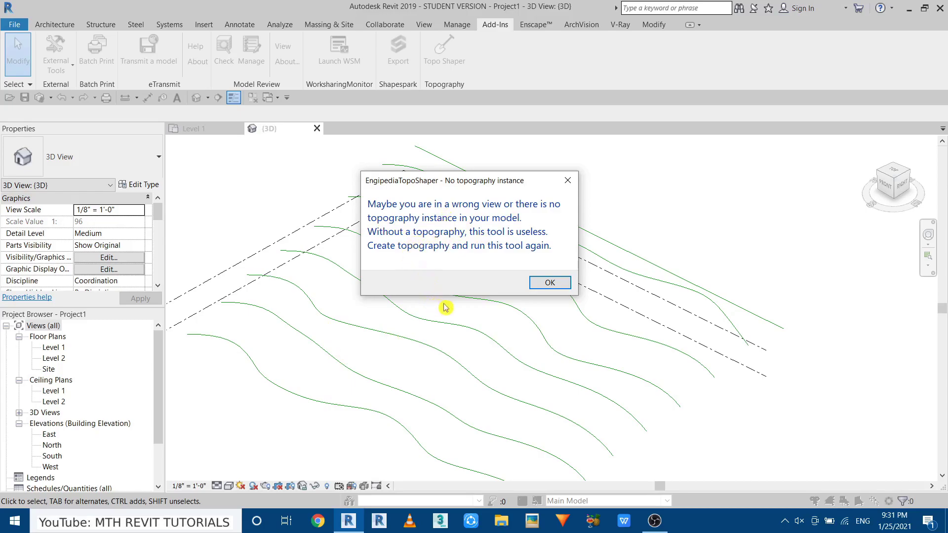
left_click(541, 283)
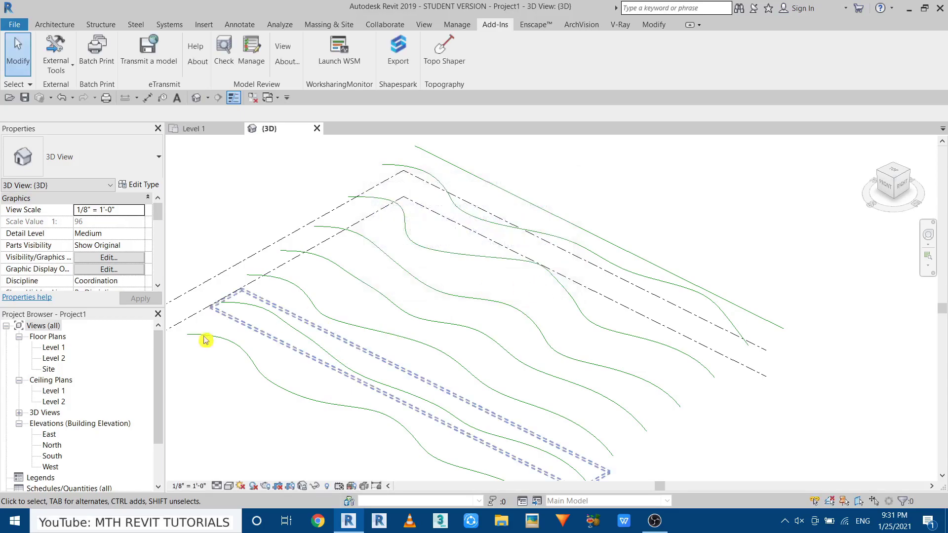
In the Site floor plan, start a toposurface at 0' elevation and place two corner points at the straight line's ends
double_click(49, 369)
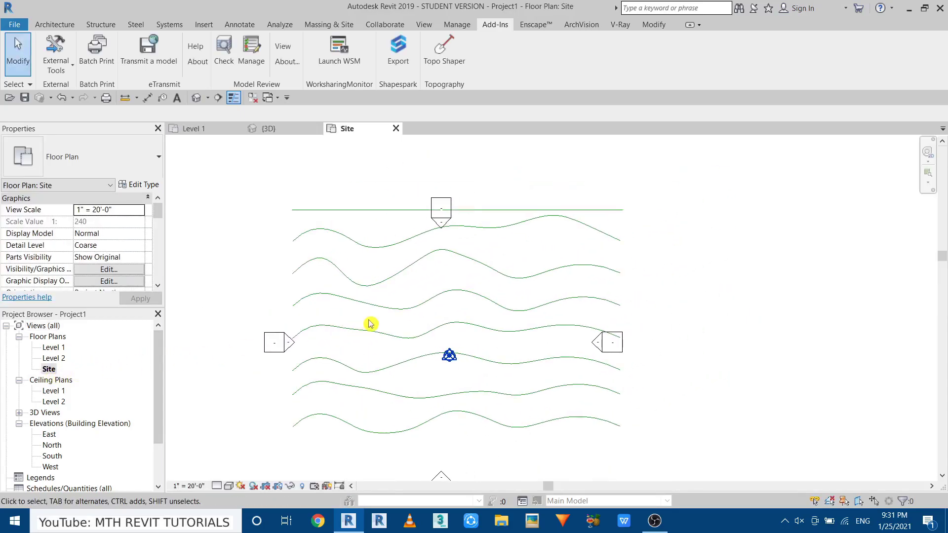
left_click(328, 24)
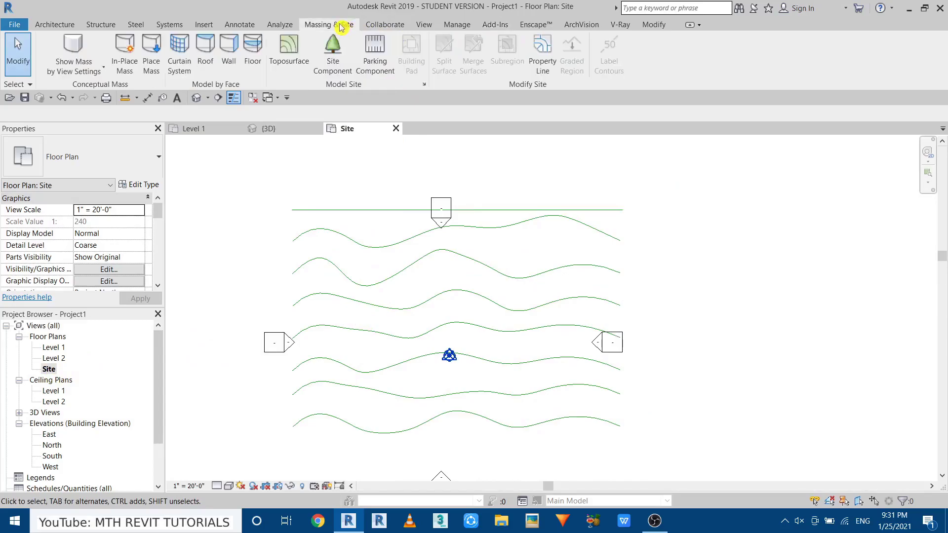
left_click(294, 53)
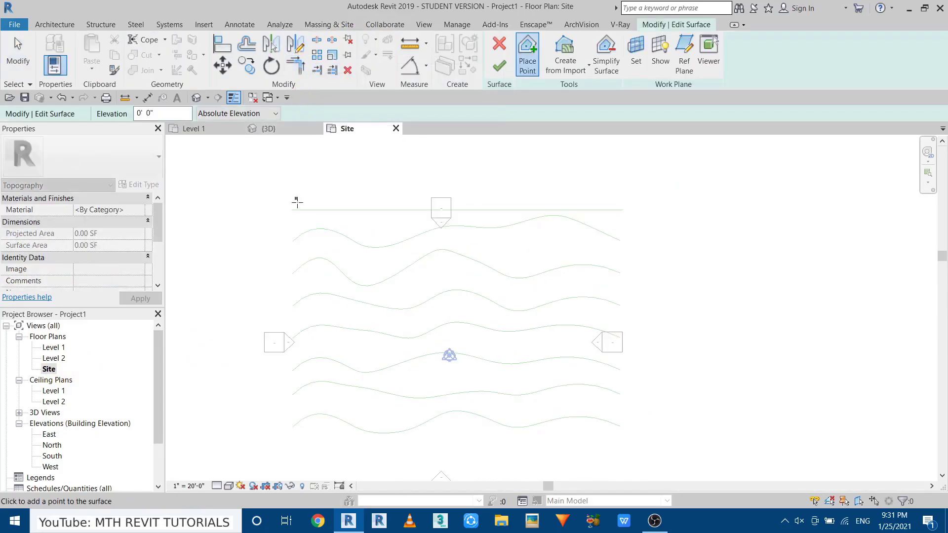
scroll(316, 237, "up", 2)
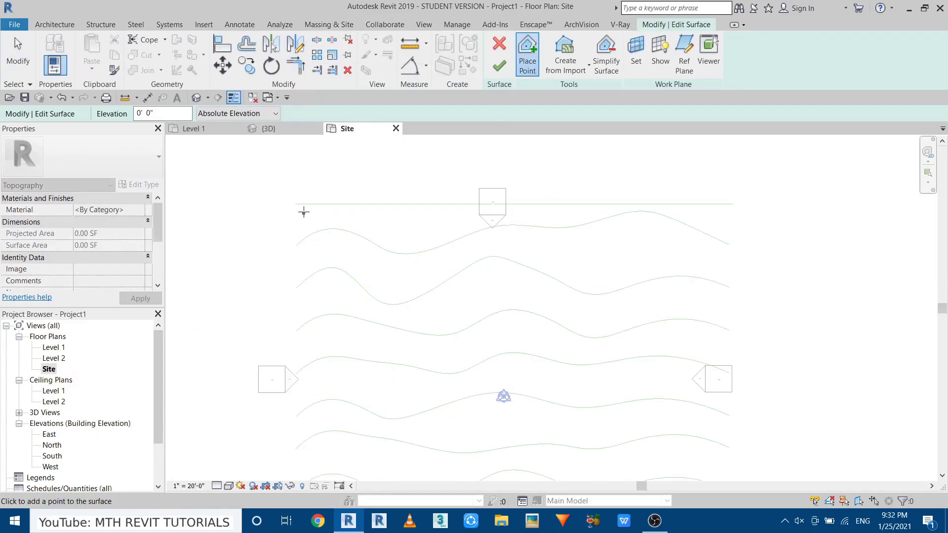
scroll(297, 209, "up", 1)
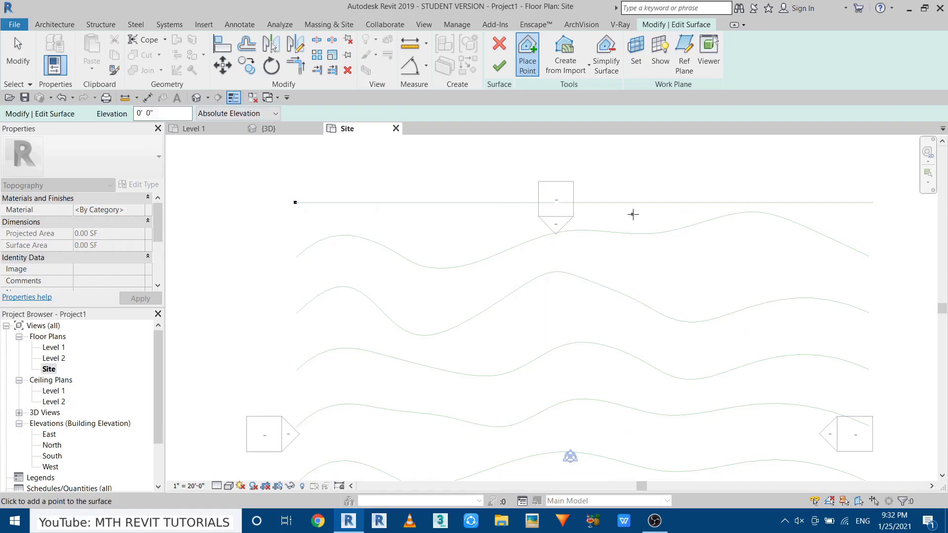
middle_click_drag(632, 213, 402, 235)
scroll(632, 341, "down", 1)
middle_click_drag(632, 340, 607, 112)
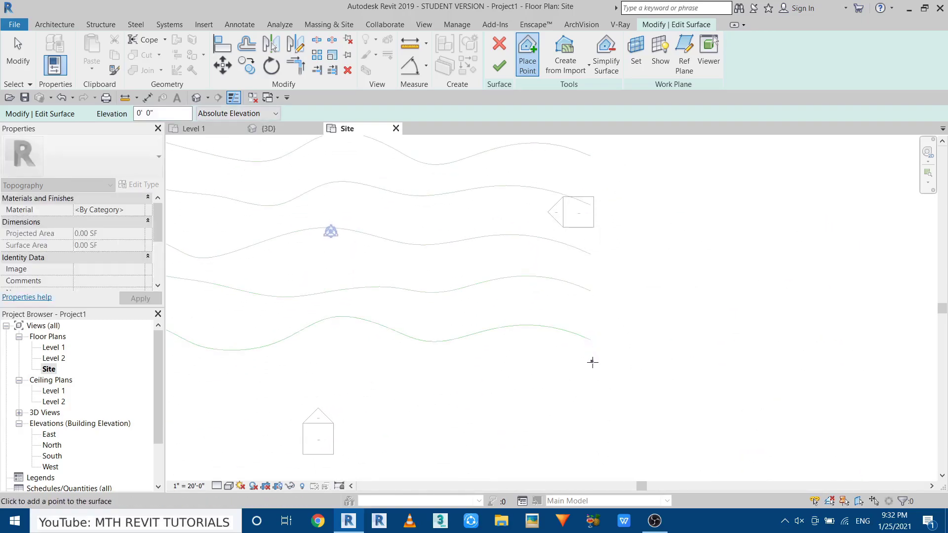
Place the remaining two corner points just below the lowest spline's ends and finish the rectangular toposurface
left_click(593, 367)
middle_click_drag(307, 375, 669, 376)
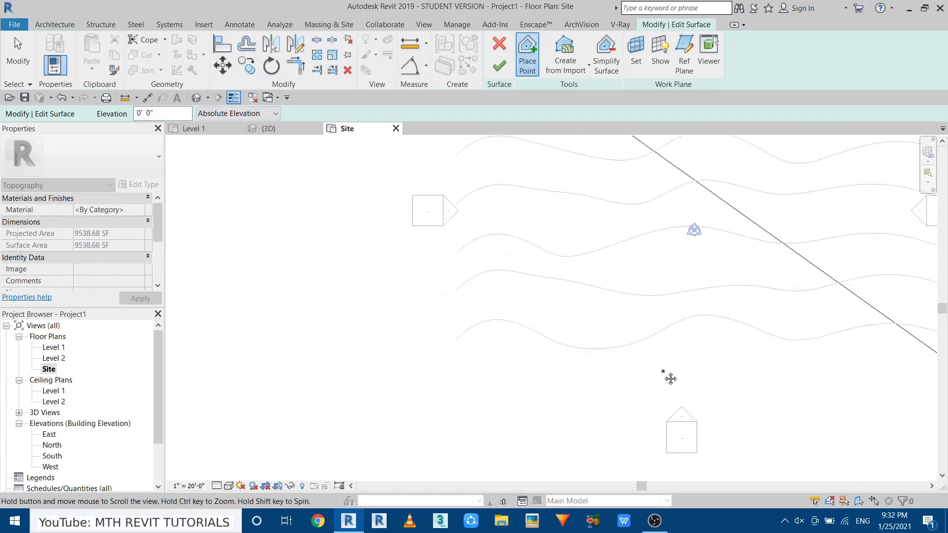
left_click(450, 361)
scroll(351, 375, "down", 3)
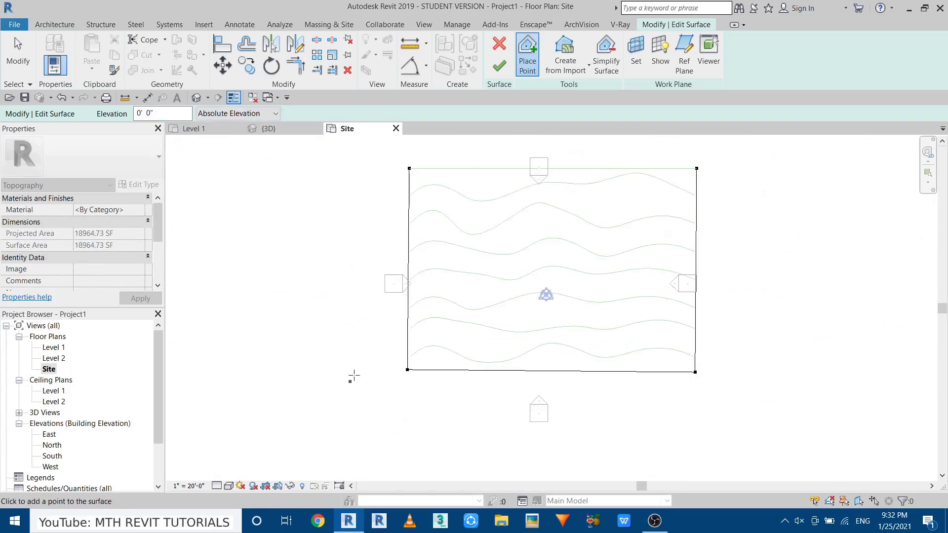
scroll(373, 299, "up", 2)
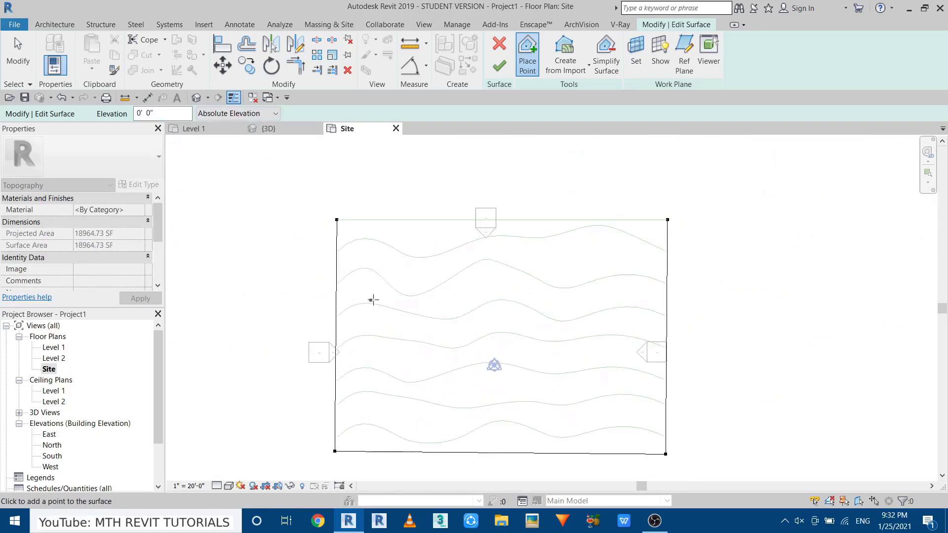
left_click(500, 65)
Return to the 3D view and display the toposurface in the Shaded visual style
left_click(268, 129)
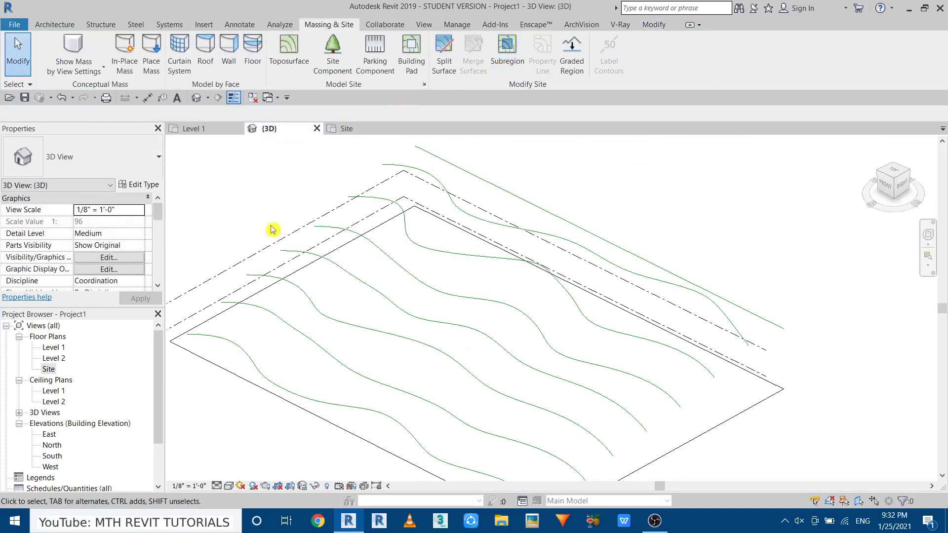
scroll(301, 262, "down", 1)
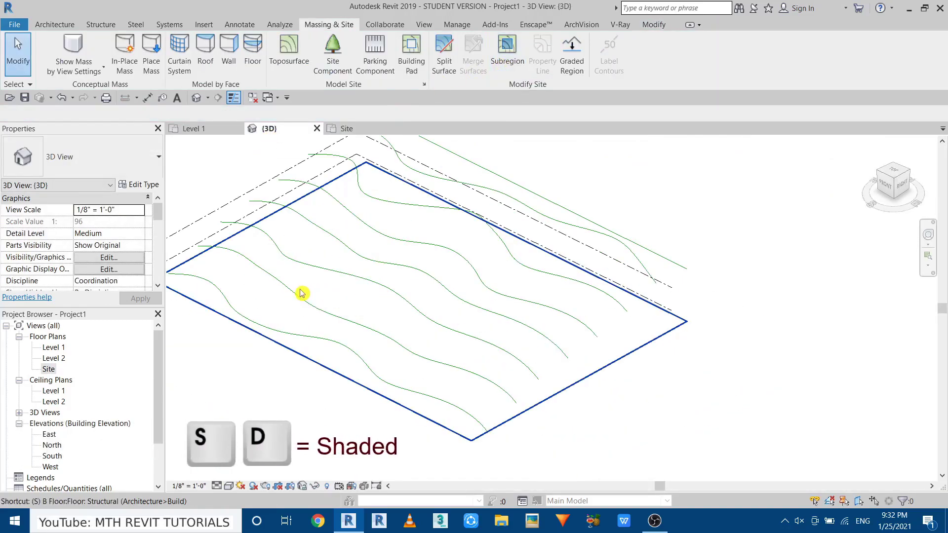
key("s")
key("d")
mouse_move(303, 290)
middle_mouse_down("shift")
mouse_move(296, 282)
mouse_move(374, 349)
mouse_move(288, 261)
mouse_move(362, 393)
mouse_move(393, 403)
mouse_move(381, 408)
mouse_move(366, 345)
middle_mouse_up("shift")
Run Topo Shaper and select all the contour splines and the straight line as the model lines for modifying the topography
left_click(485, 23)
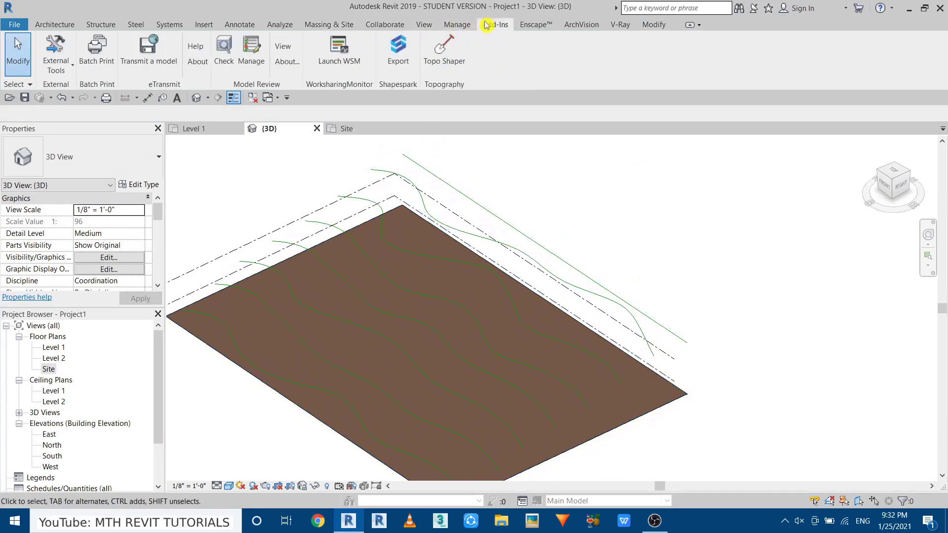
left_click(454, 58)
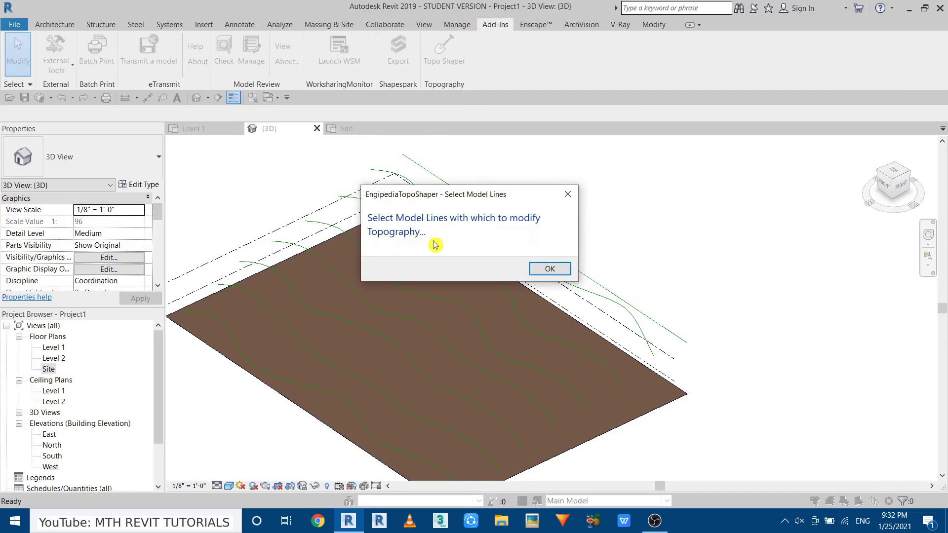
left_click(548, 269)
scroll(314, 213, "down", 3)
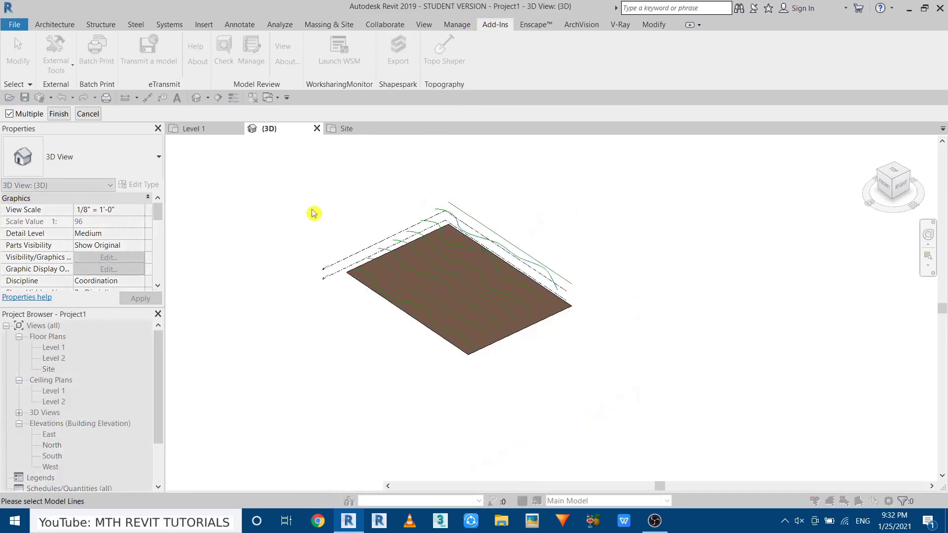
left_click_drag(310, 175, 624, 387)
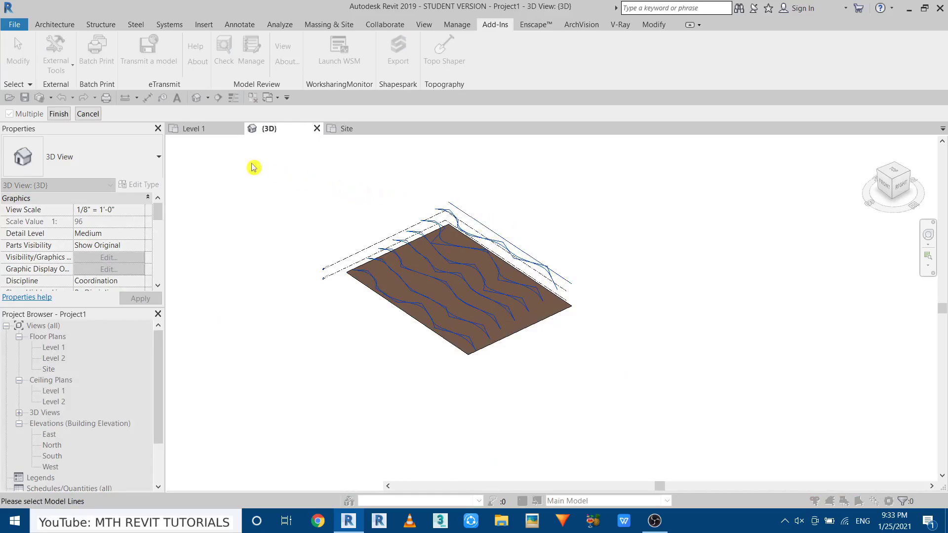
left_click(58, 115)
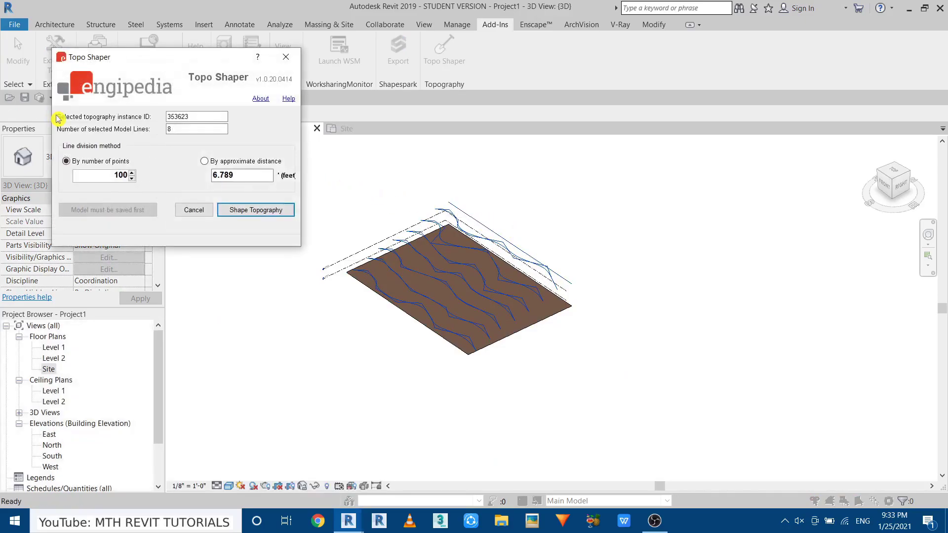
Shape the topography from the selected model lines, dividing each line by 30 points, and view the resulting terrain
left_click_drag(111, 59, 369, 187)
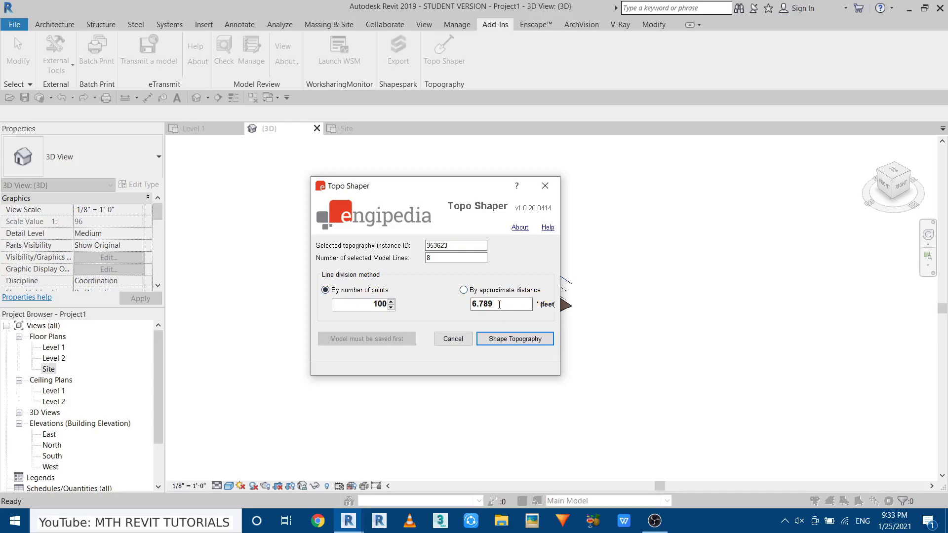
left_click(464, 291)
left_click(508, 343)
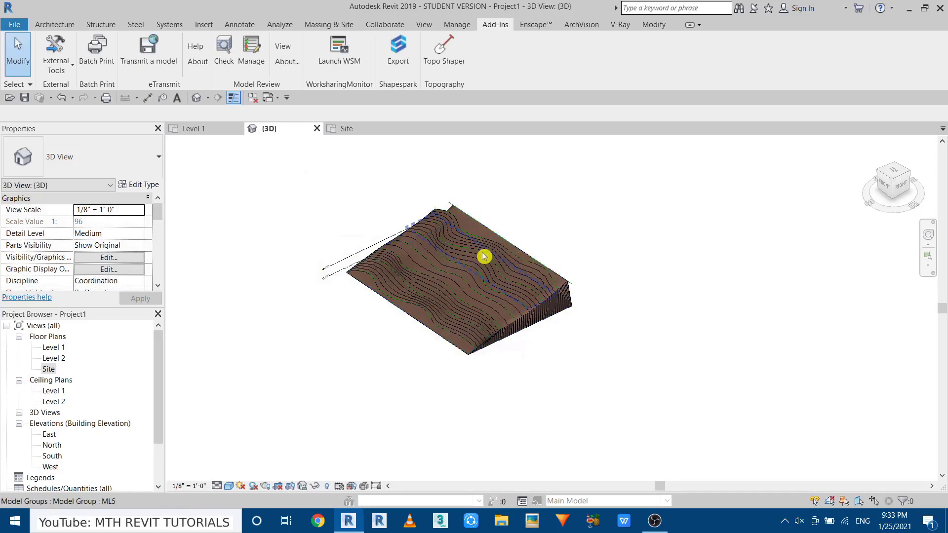
middle_click_drag(472, 290, 381, 250, "shift")
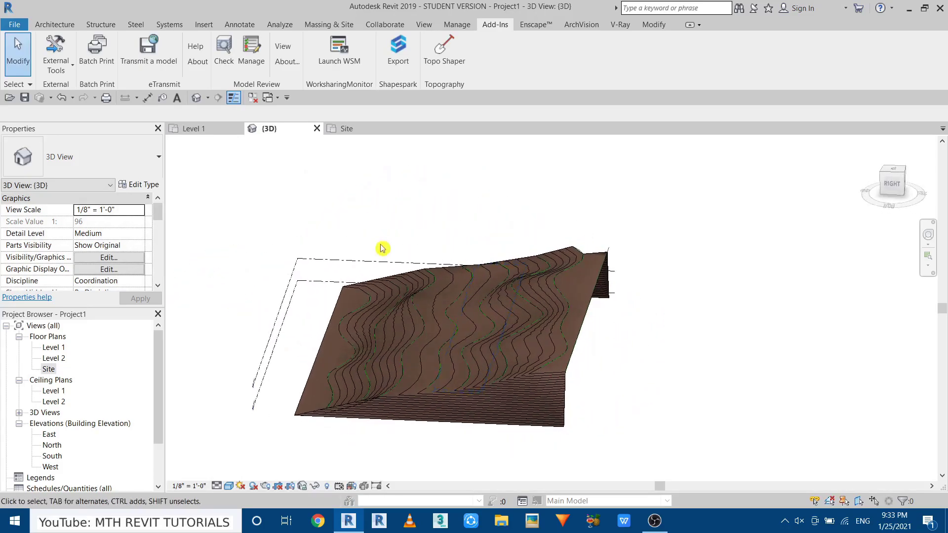
middle_click_drag(395, 344, 517, 387, "shift")
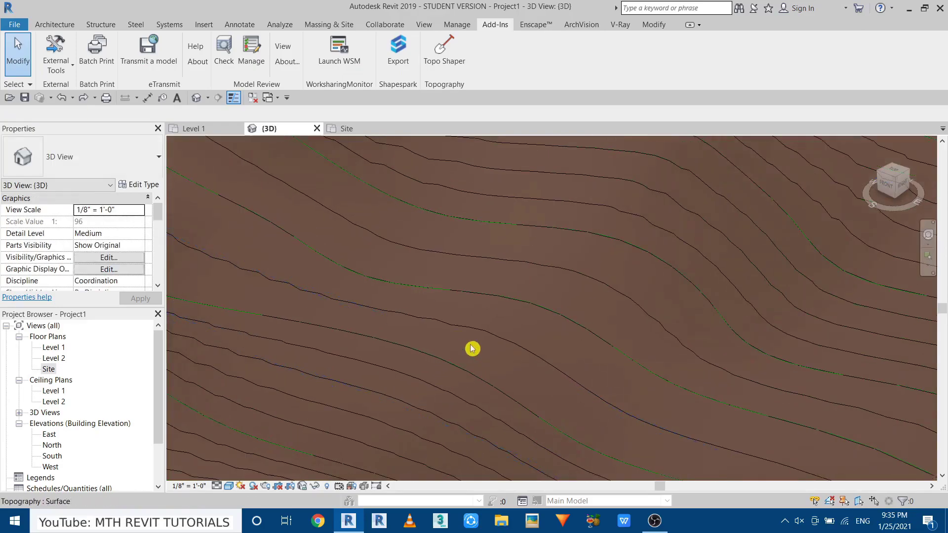
Open the shaped topography for surface editing and examine the points spaced along the contour lines
left_click(476, 345)
left_click(495, 62)
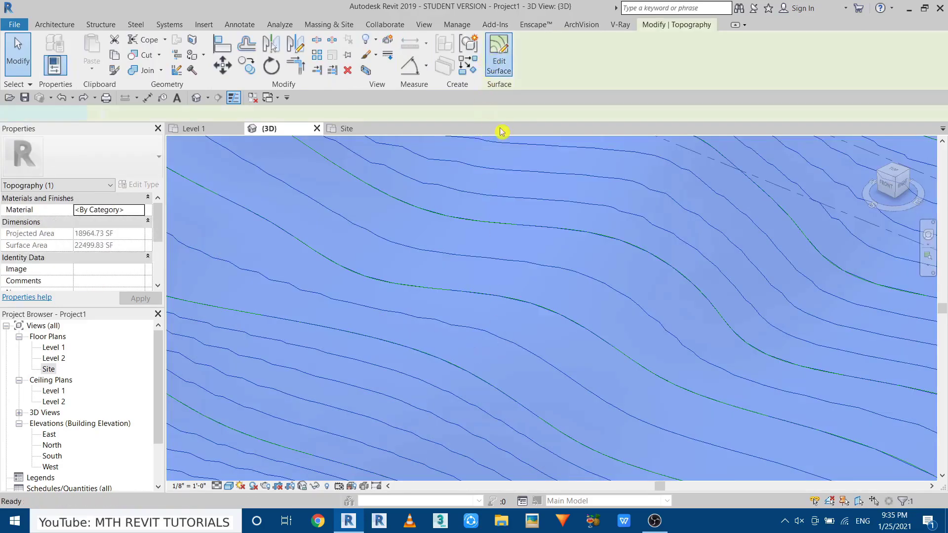
scroll(398, 317, "down", 2)
scroll(309, 266, "down", 3)
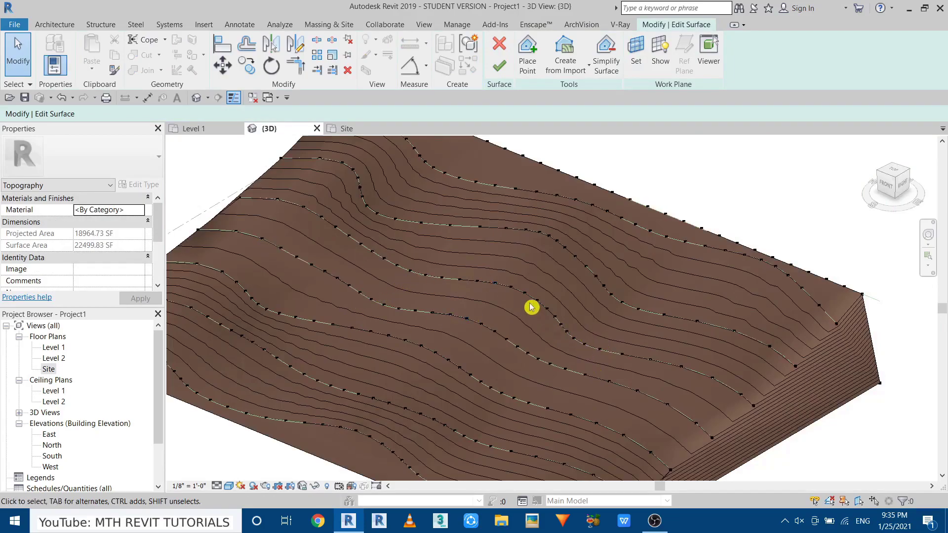
middle_click_drag(425, 283, 396, 336)
scroll(305, 318, "up", 2)
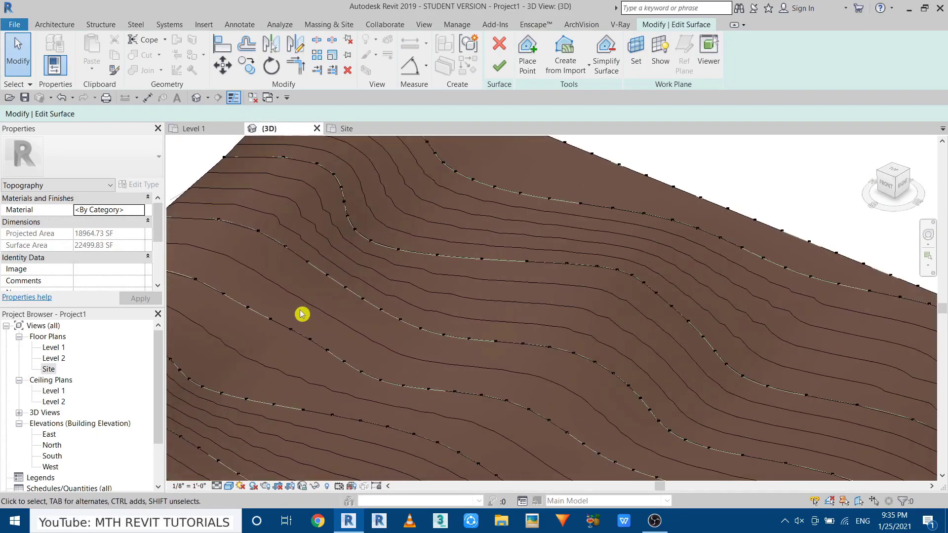
Select a group of interior points on two adjacent contour lines and set their elevation to 28
middle_click_drag(290, 293, 313, 340)
scroll(310, 227, "up", 2)
left_click_drag(308, 220, 451, 350)
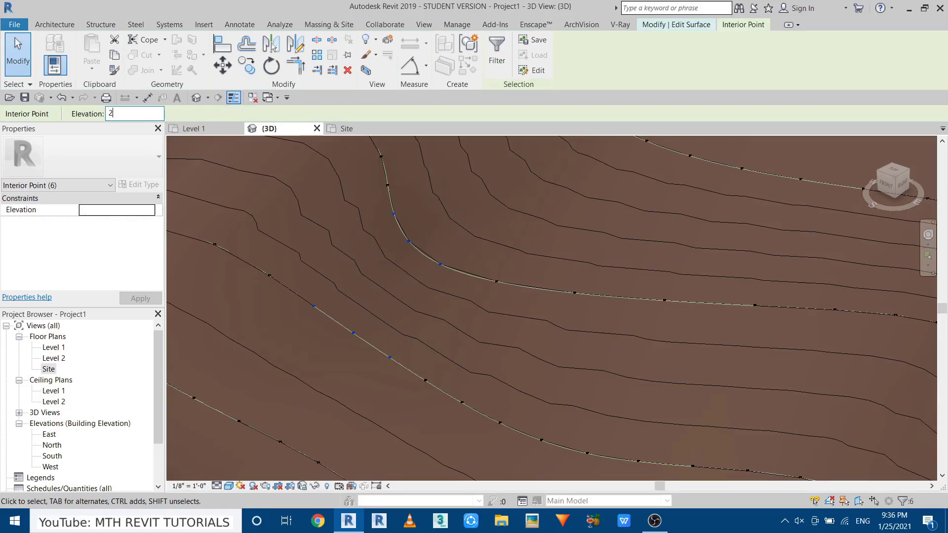
type("8")
middle_click_drag(373, 193, 271, 336, "shift")
left_click(374, 314)
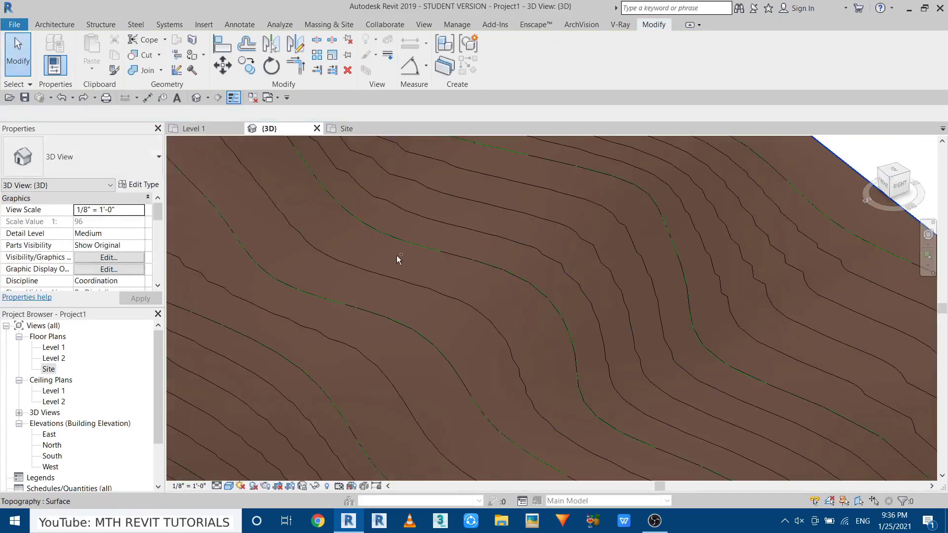
scroll(399, 260, "down", 6)
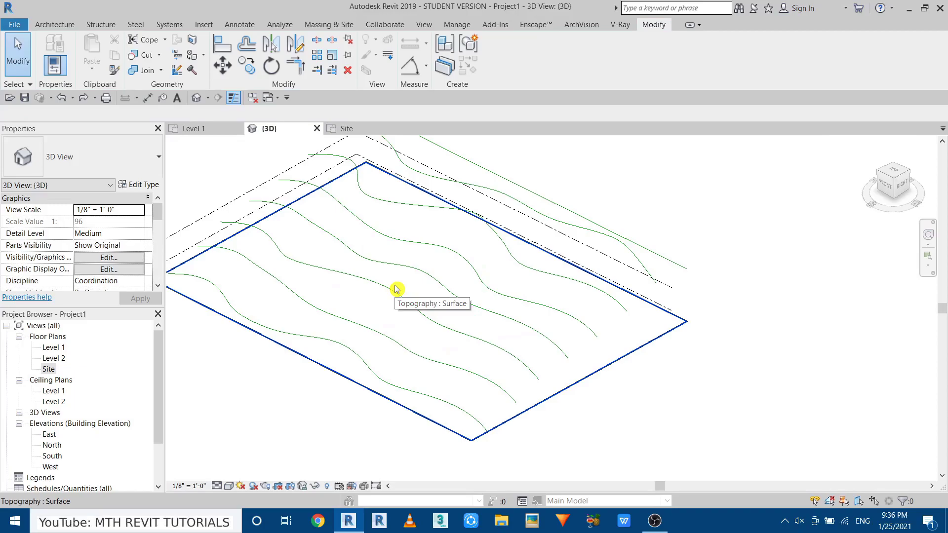
Run Topo Shaper on the flat toposurface and select all the contour splines and the straight line as model lines
scroll(397, 289, "down", 1)
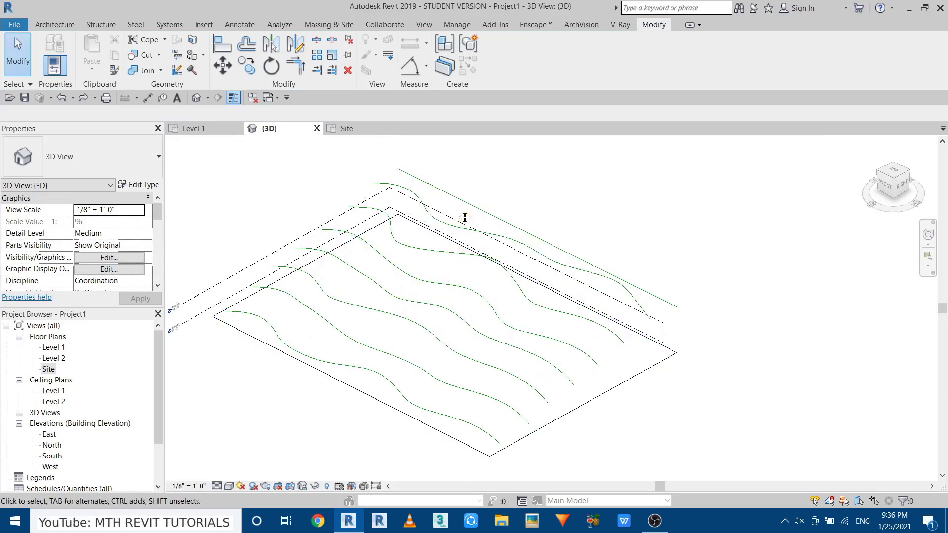
middle_click_drag(466, 218, 464, 235)
left_click(495, 25)
left_click(444, 49)
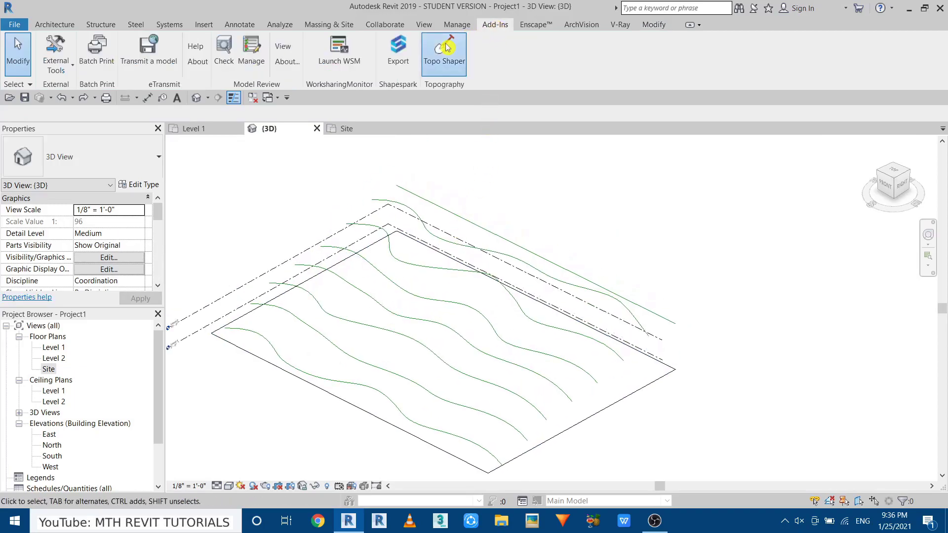
left_click(547, 269)
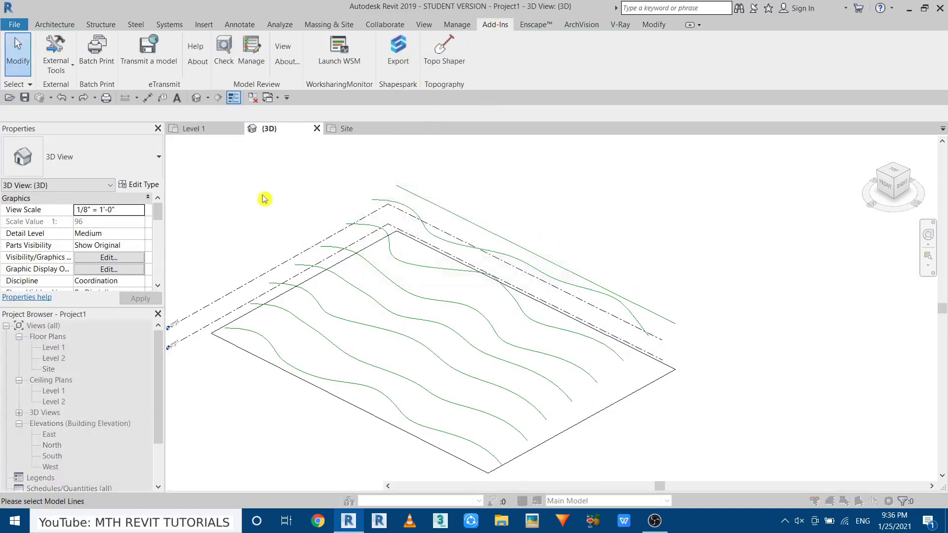
left_click_drag(206, 160, 767, 475)
left_click(65, 114)
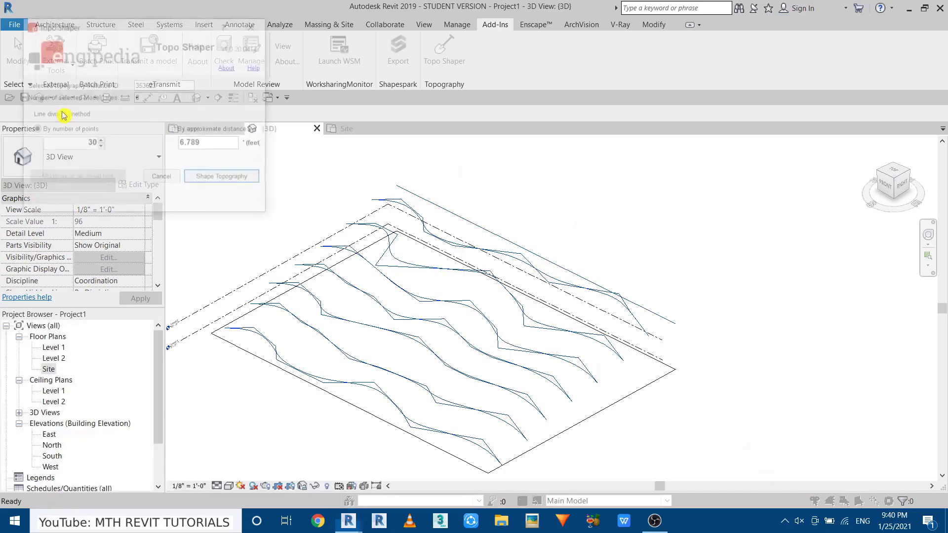
Set the line division to 100 points and shape the topography from the selected model lines
left_click_drag(99, 26, 288, 160)
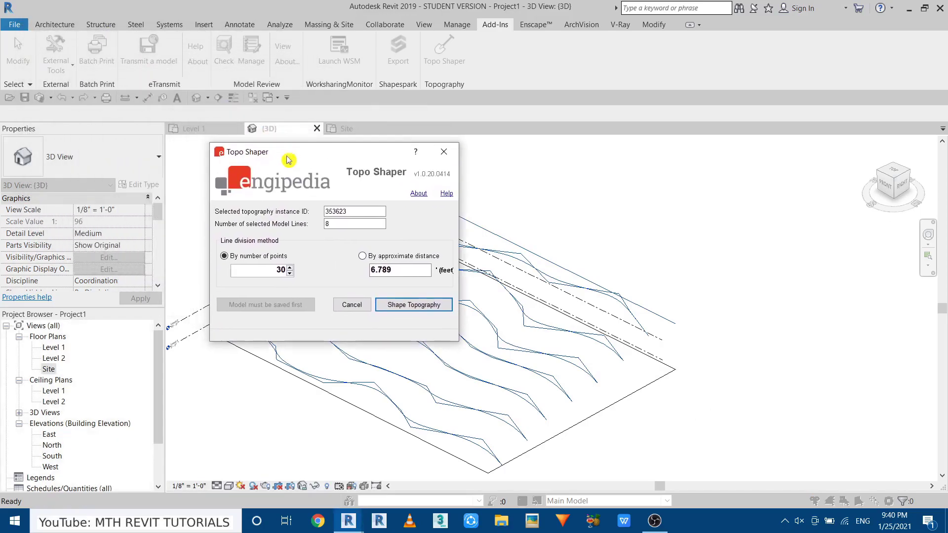
left_click_drag(269, 269, 303, 278)
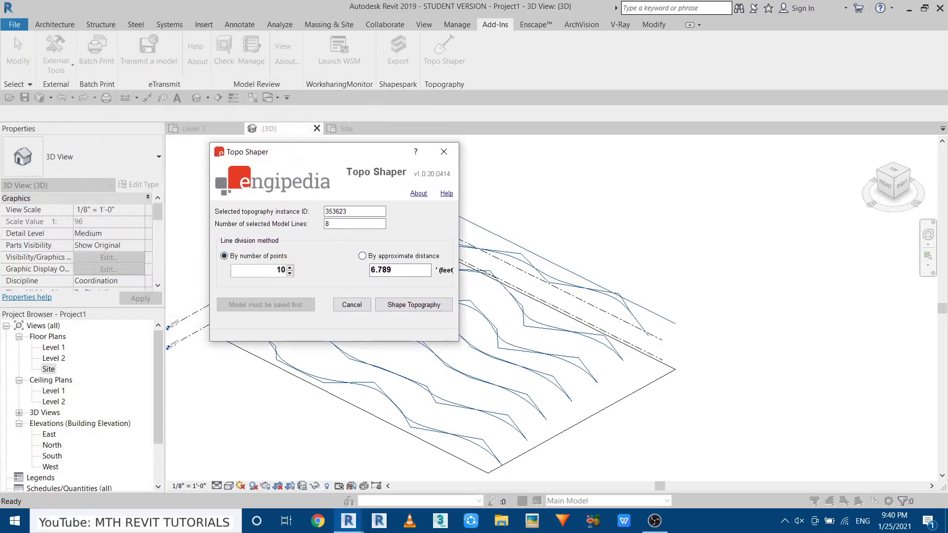
left_click(423, 306)
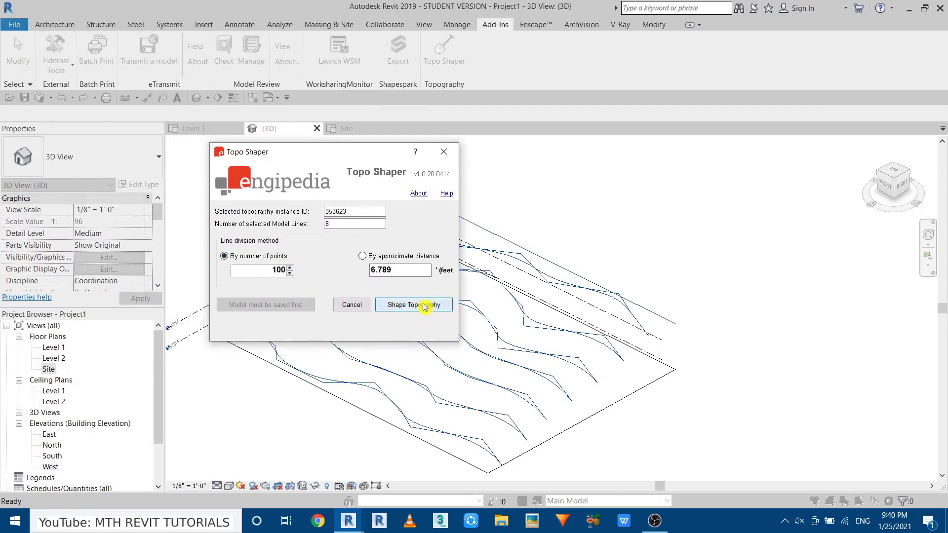
middle_click_drag(547, 274, 376, 326, "shift")
mouse_move(438, 332)
middle_mouse_down("shift")
mouse_move(372, 351)
mouse_move(613, 349)
mouse_move(601, 372)
mouse_move(504, 373)
middle_mouse_up("shift")
scroll(579, 378, "up", 2)
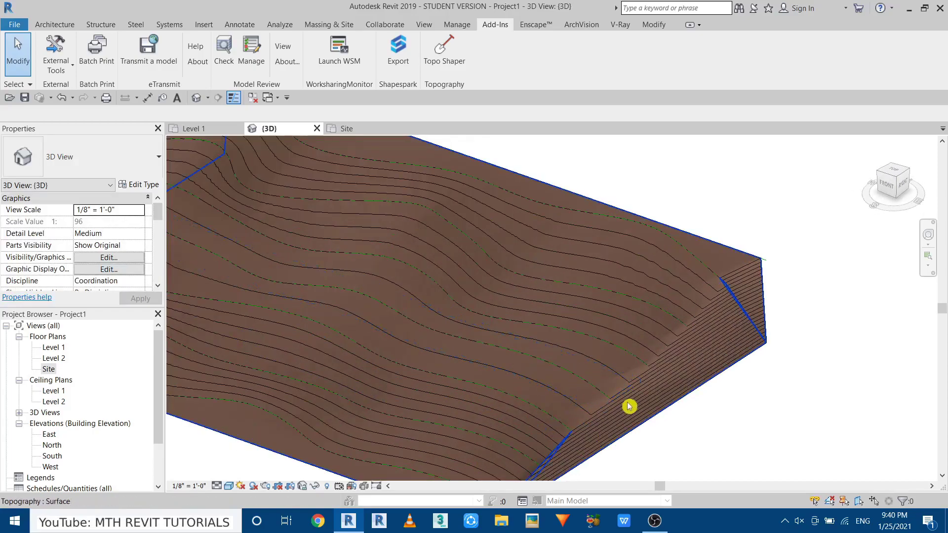
Open the reshaped topography for surface editing and examine how densely the points follow the contour lines
left_click(564, 395)
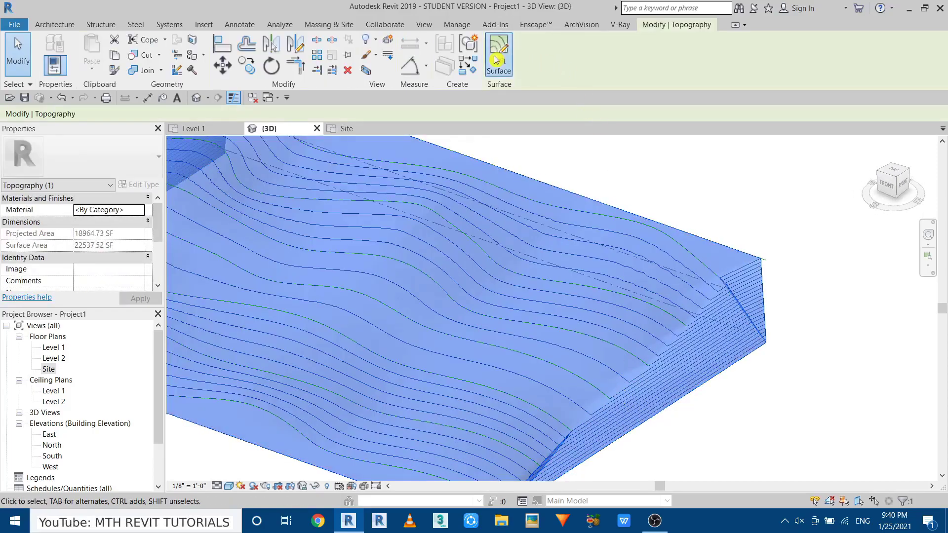
double_click(518, 259)
scroll(296, 281, "up", 3)
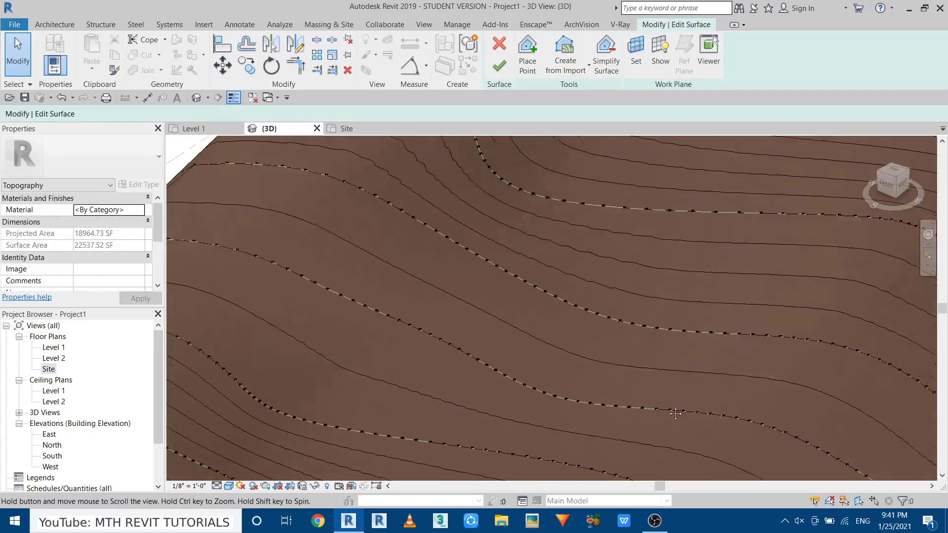
scroll(258, 281, "down", 2)
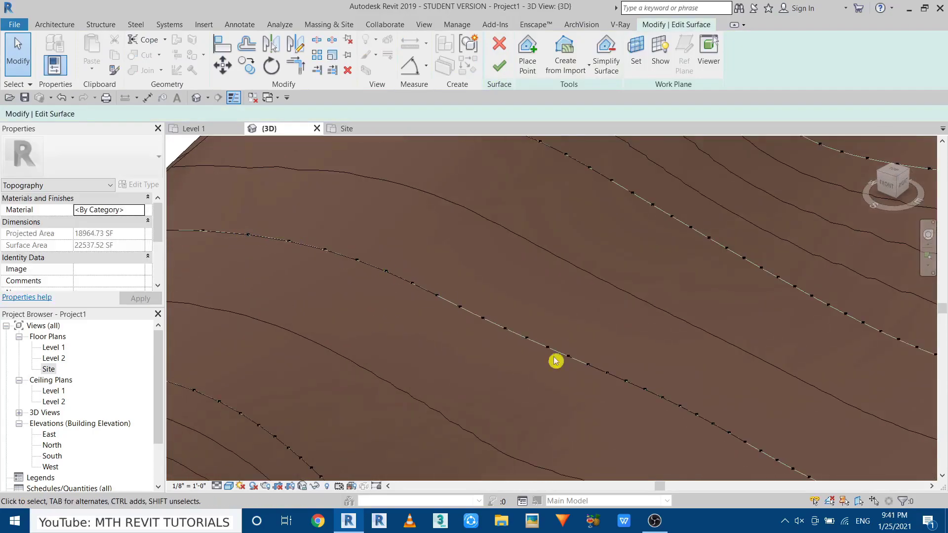
scroll(554, 360, "up", 3)
middle_click_drag(554, 360, 357, 218)
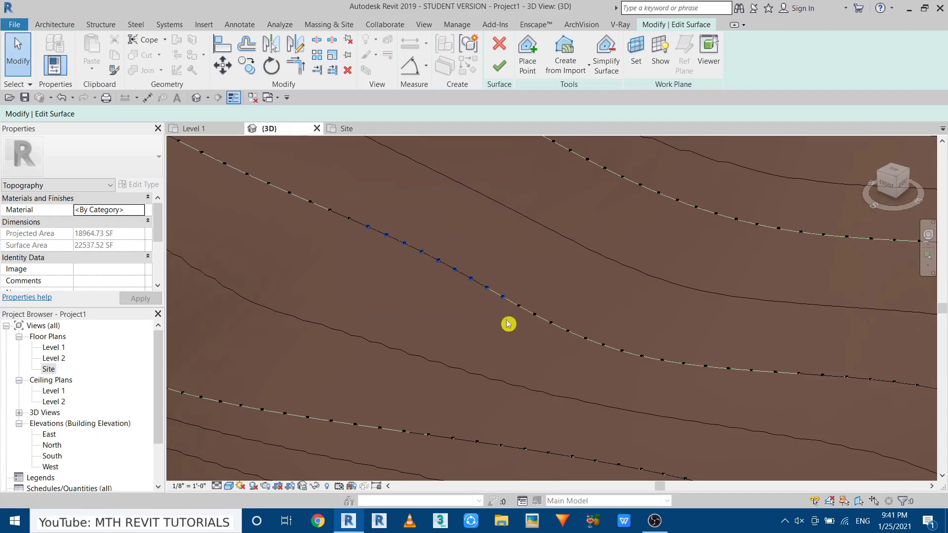
scroll(434, 237, "down", 5)
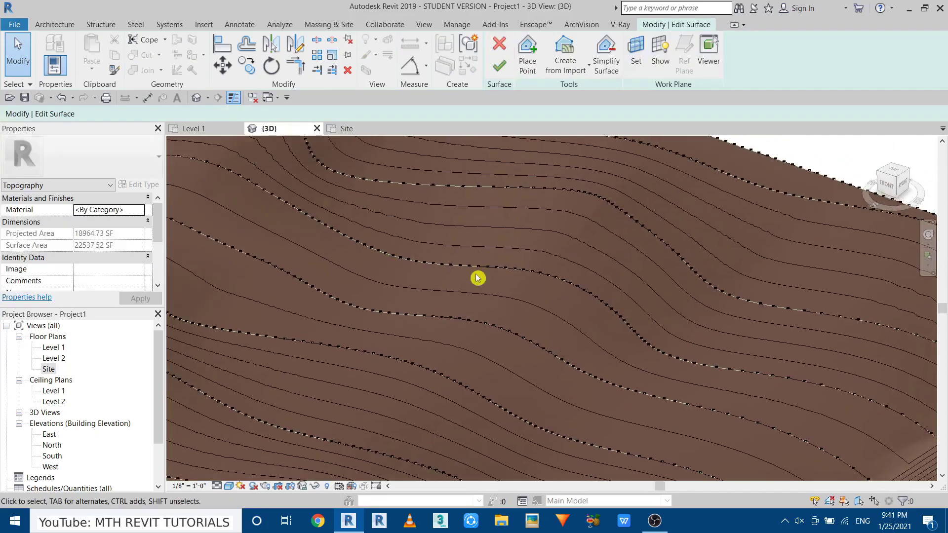
scroll(477, 278, "down", 3)
middle_click_drag(406, 277, 414, 332)
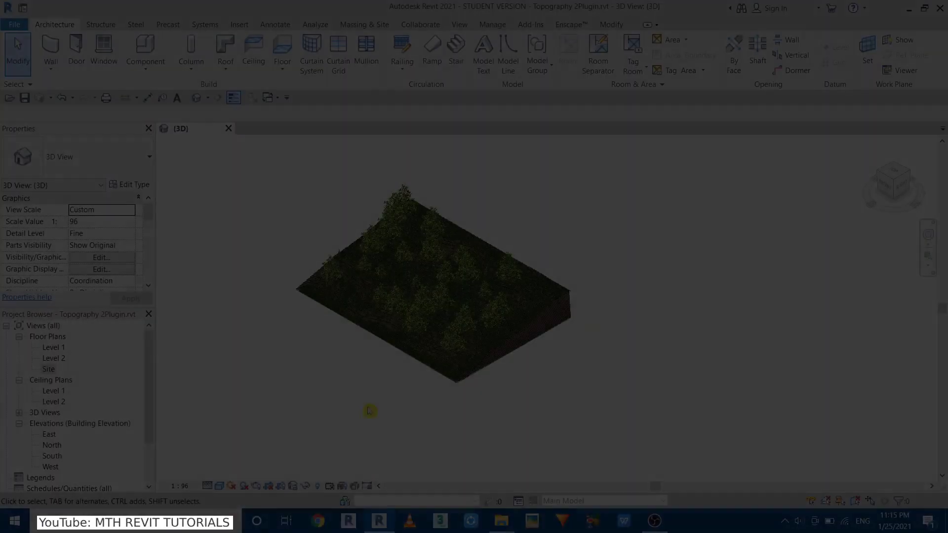
In the Topography 2Plugin.rvt 3D view, examine the grass and trees covering the sloped terrain up close
scroll(375, 356, "up", 2)
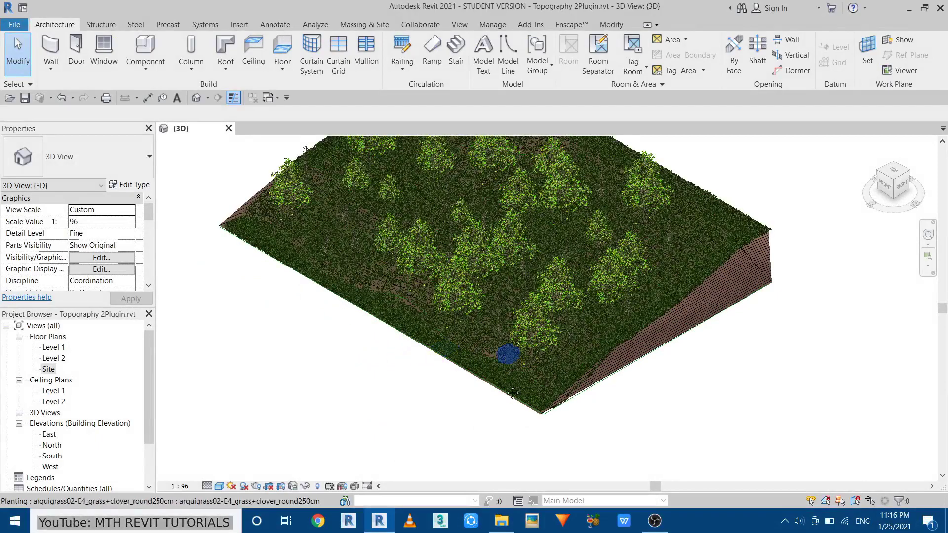
scroll(447, 452, "up", 2)
scroll(511, 450, "up", 1)
scroll(548, 419, "up", 2)
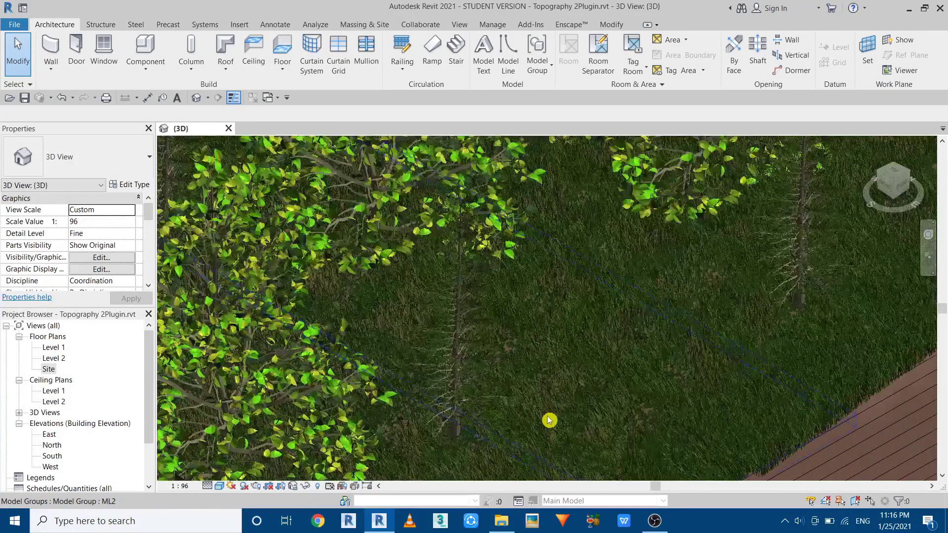
scroll(576, 385, "up", 1)
middle_click_drag(723, 396, 393, 263)
scroll(765, 383, "down", 4)
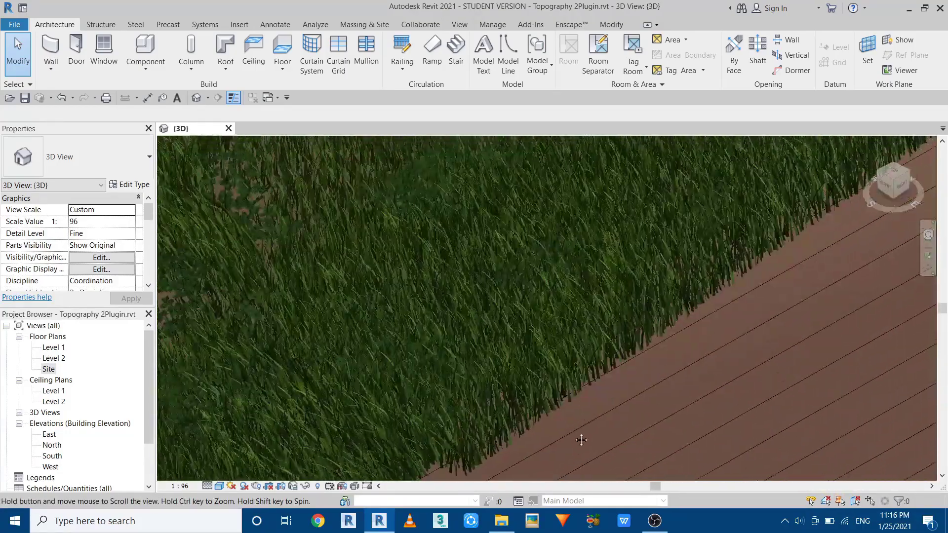
scroll(745, 396, "down", 2)
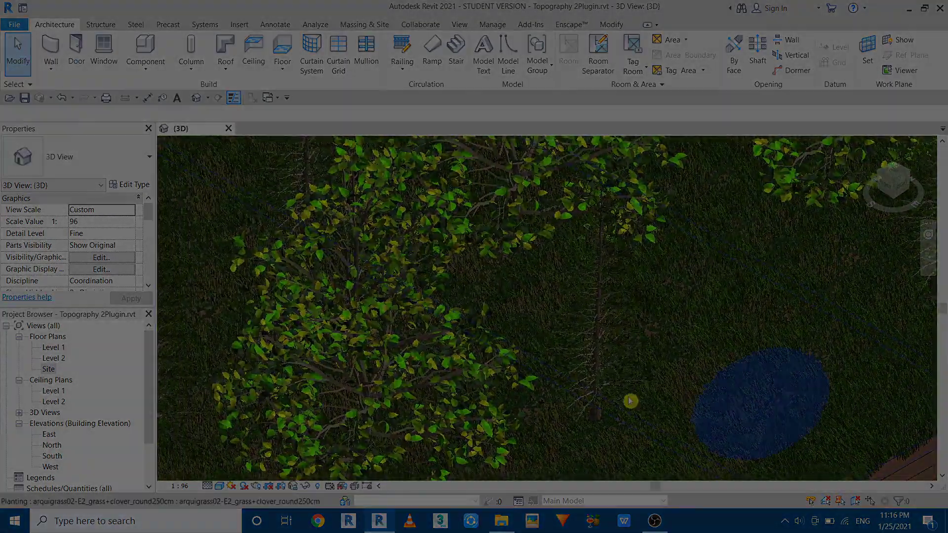